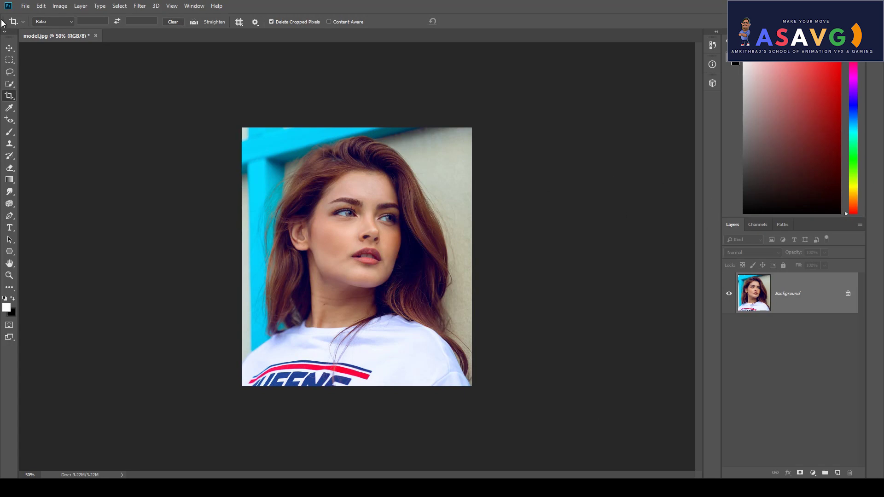
Zoom the portrait canvas from 50% to 66.67%.
key(ctrl+plus)
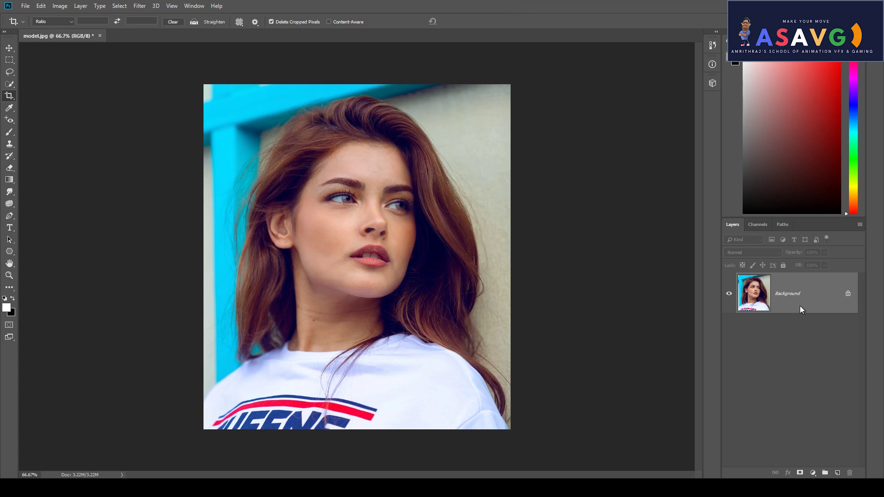
Unlock the Background as Layer 0, then toggle its visibility to confirm the photo shows.
double_click(824, 303)
click(519, 145)
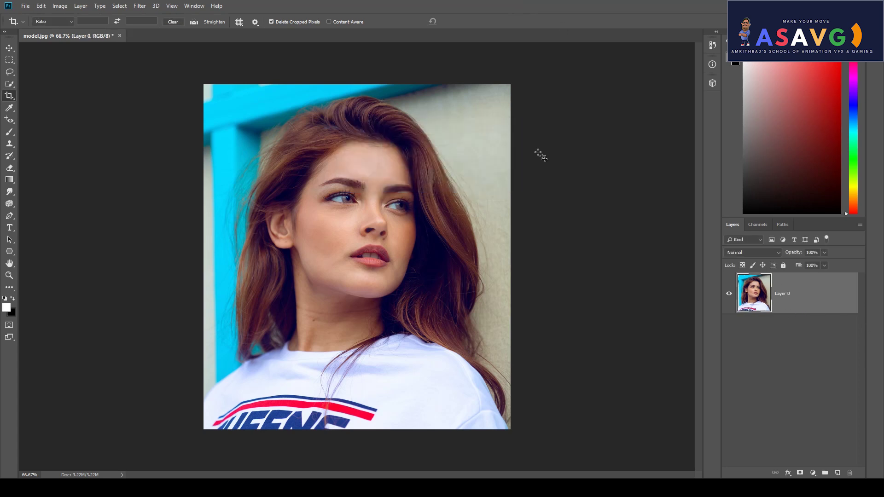
click(10, 48)
click(729, 294)
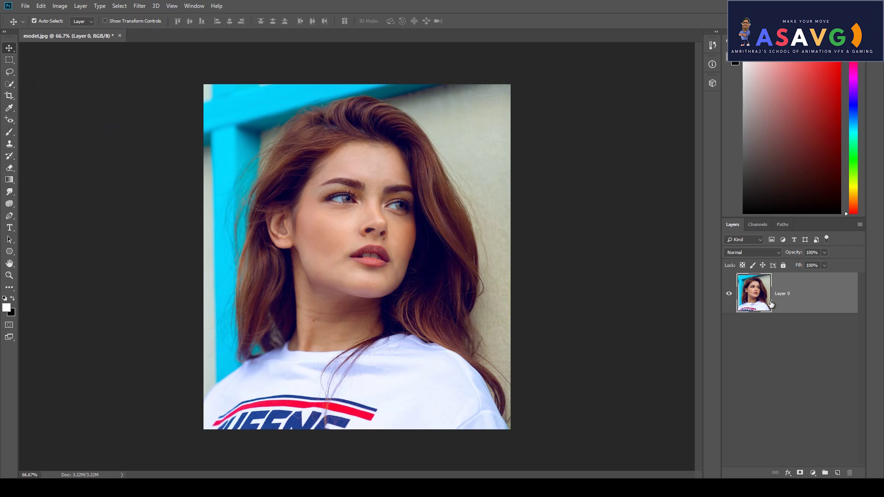
click(729, 293)
click(730, 295)
click(729, 295)
click(730, 297)
click(730, 296)
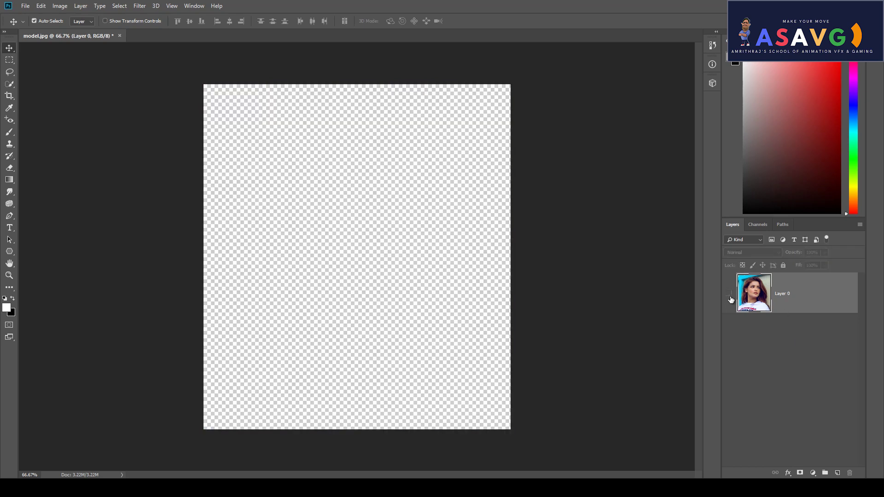
click(730, 296)
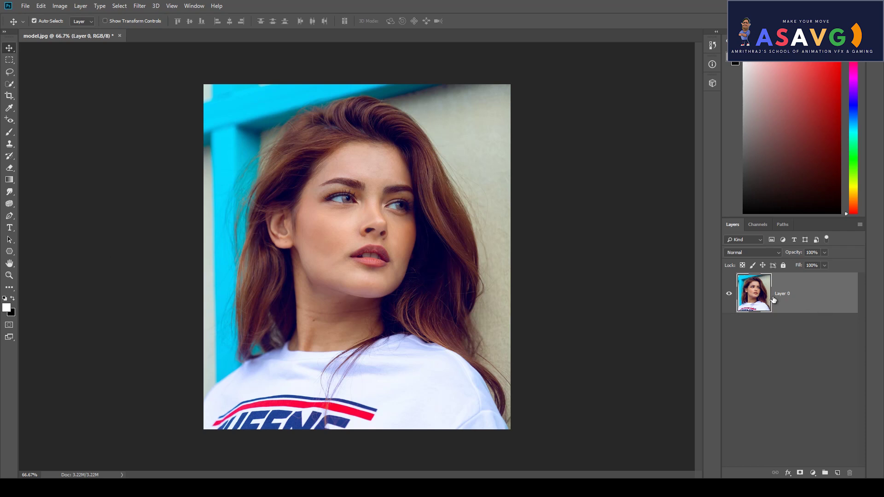
Duplicate Layer 0 as Layer 0 copy and toggle both layers' visibility to compare.
key(ctrl)
key(ctrl+j)
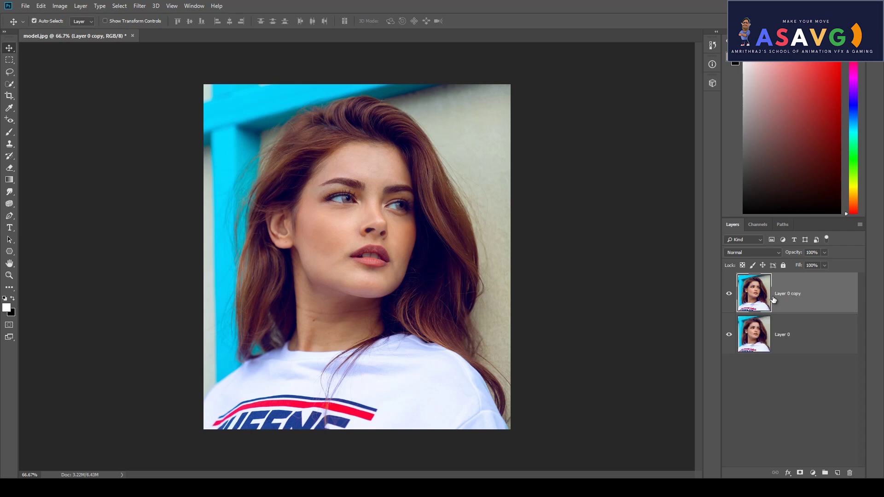
click(729, 335)
click(729, 335)
click(729, 293)
Try Screen, Linear Dodge (Add) and Color Dodge blend modes on Layer 0 copy.
click(756, 255)
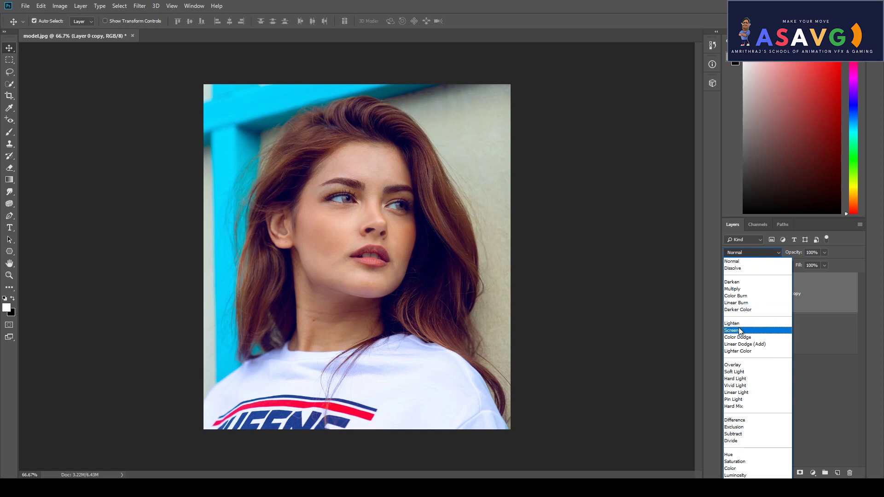
click(732, 331)
click(741, 250)
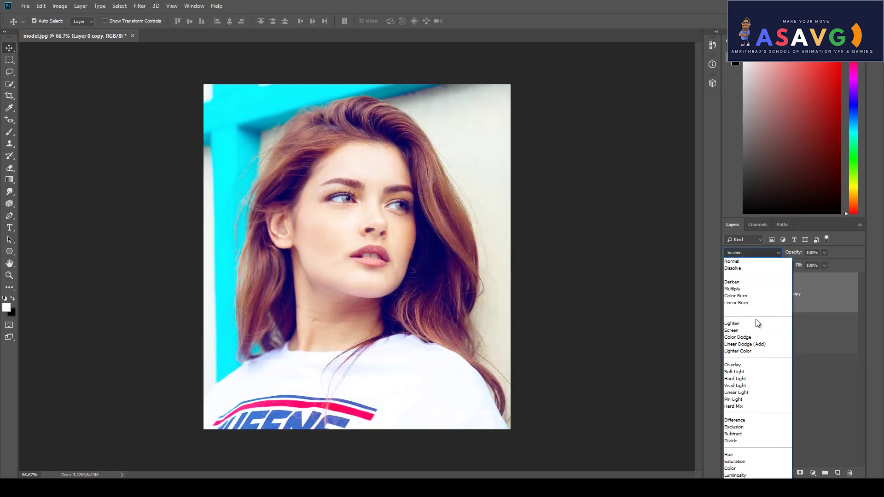
click(757, 344)
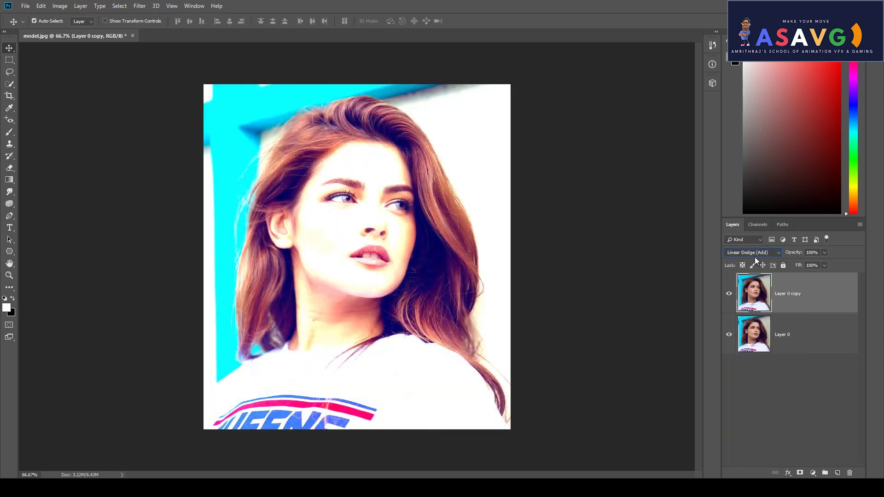
click(756, 255)
click(745, 337)
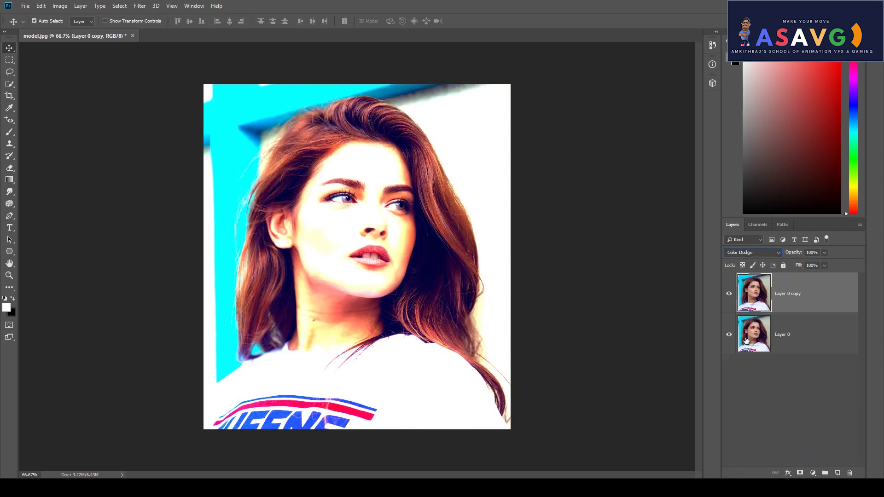
Compare Linear Burn, Darken and Linear Dodge, then settle on Color Dodge.
click(745, 254)
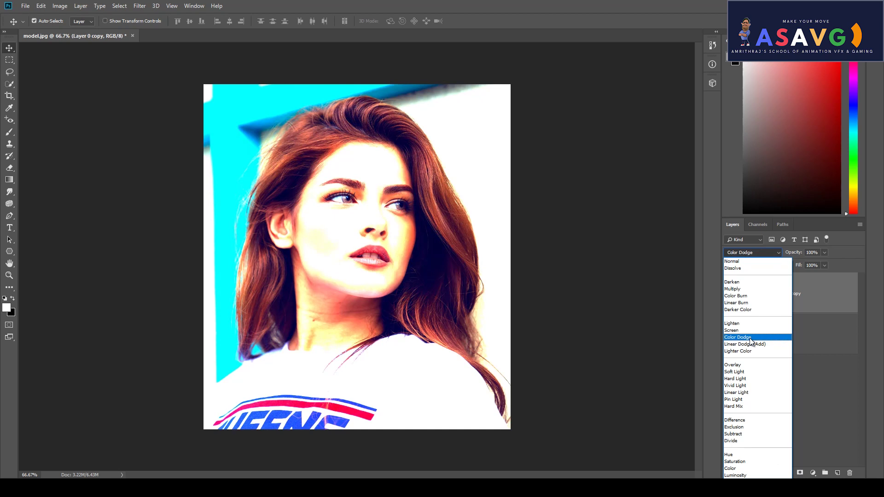
click(750, 303)
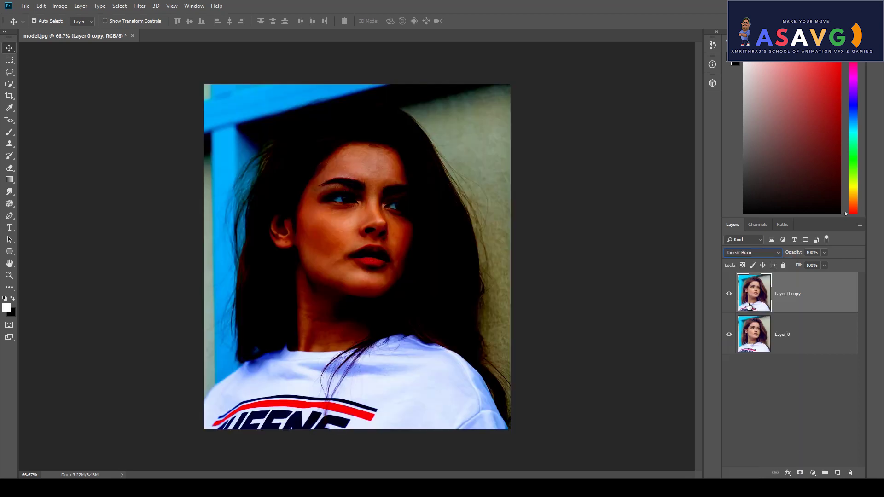
click(757, 251)
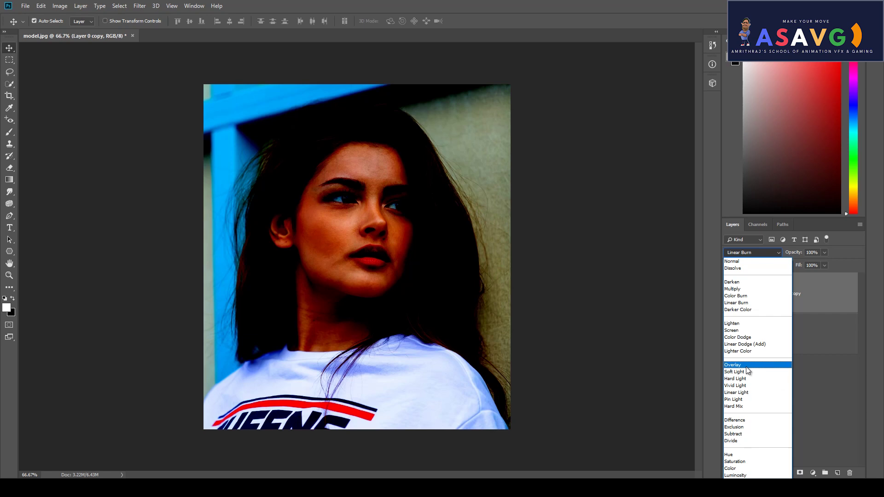
click(751, 281)
click(746, 258)
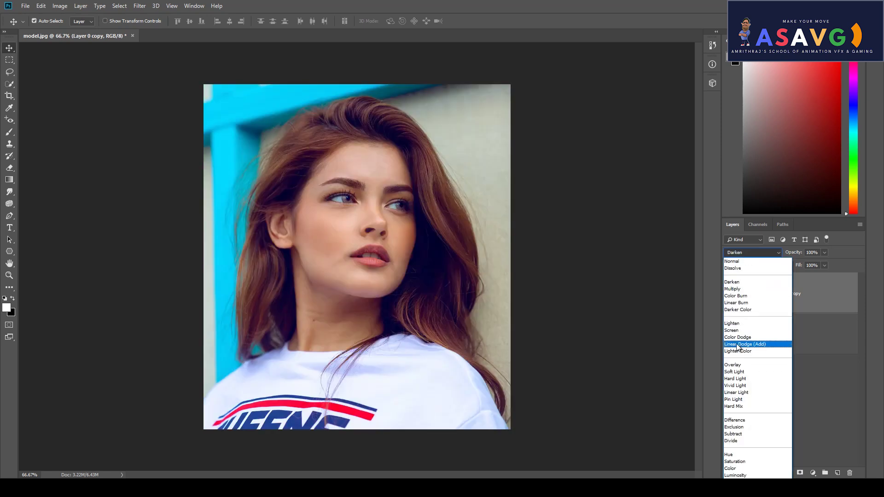
click(753, 340)
click(748, 255)
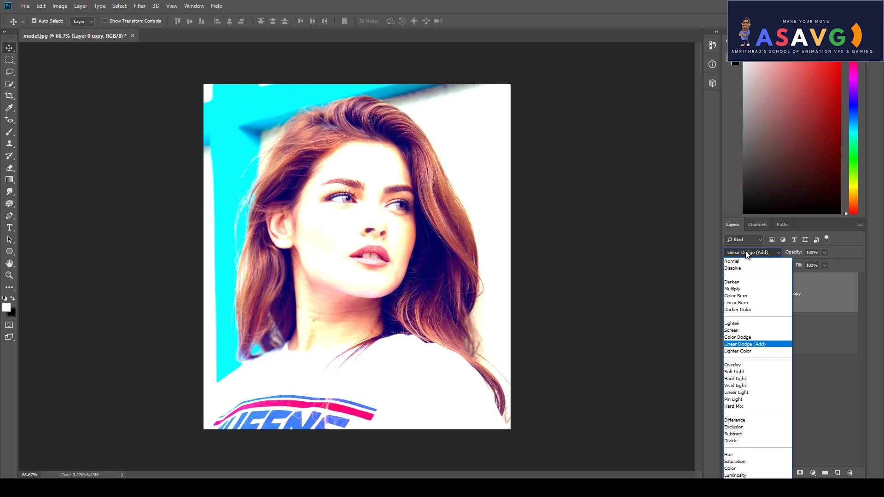
click(748, 338)
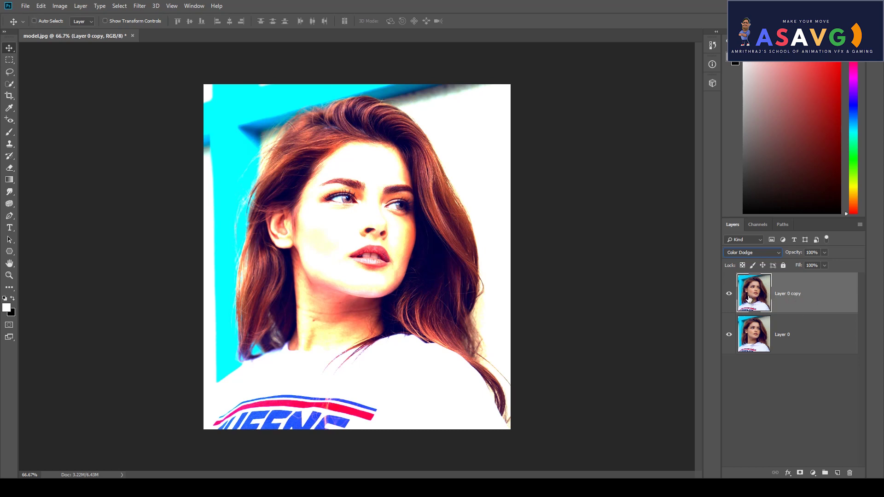
Invert Layer 0 copy so the canvas turns nearly white, then open the Filter menu.
key(ctrl)
key(ctrl+i)
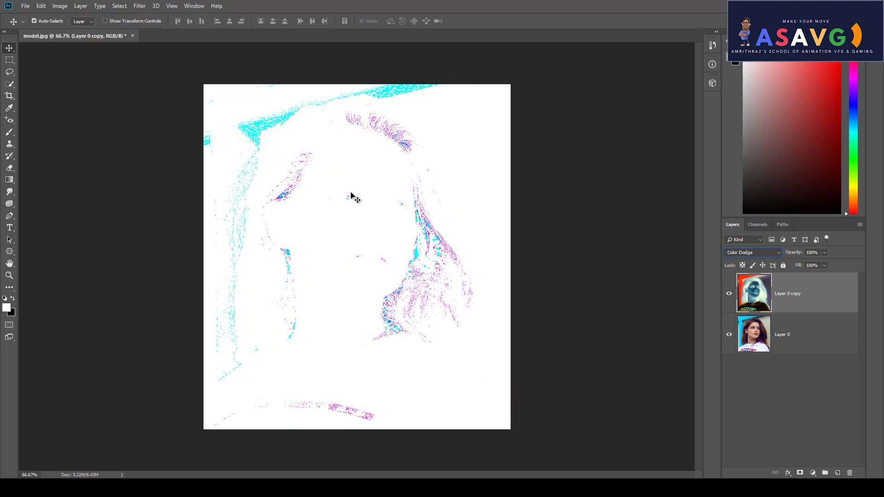
click(140, 6)
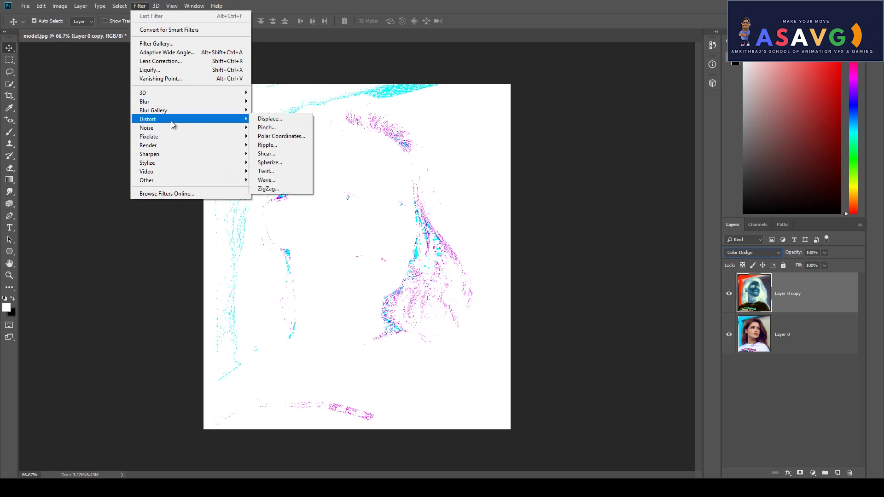
mouse_move(145, 101)
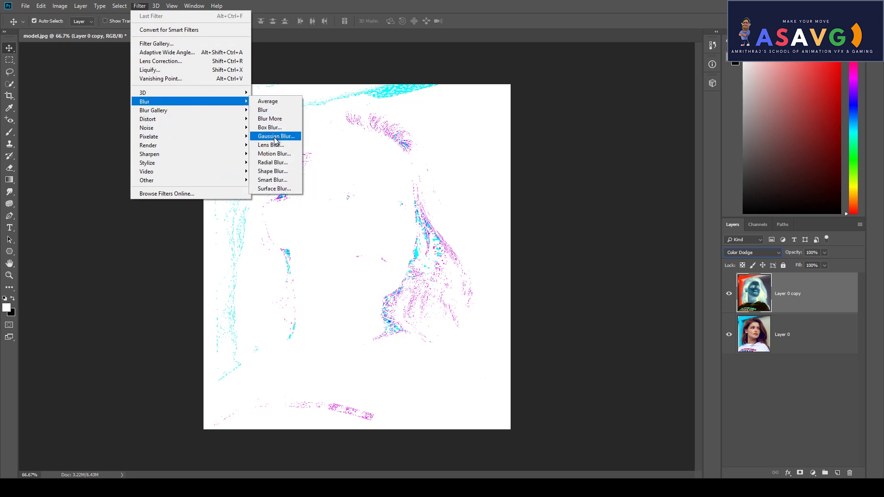
Apply a Gaussian Blur with about 3.2 pixels radius to Layer 0 copy.
click(276, 141)
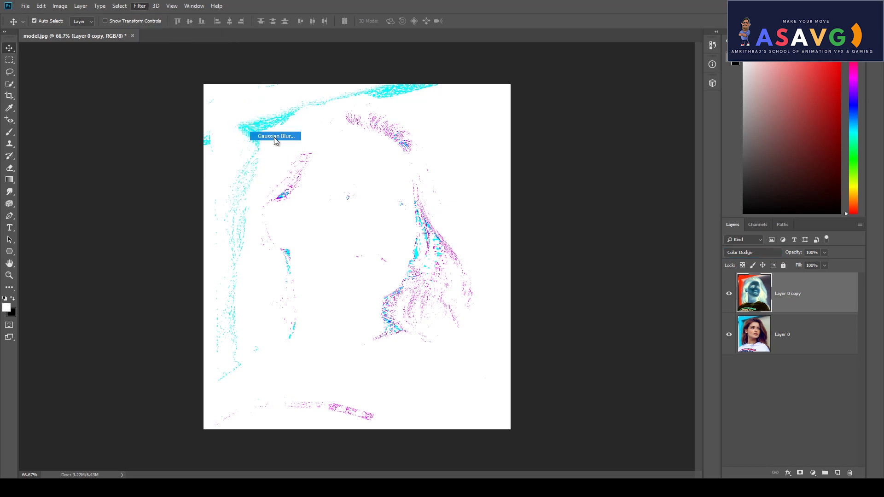
mouse_move(512, 216)
mouse_down()
mouse_move(493, 214)
mouse_move(540, 215)
mouse_move(491, 209)
mouse_move(545, 212)
mouse_up()
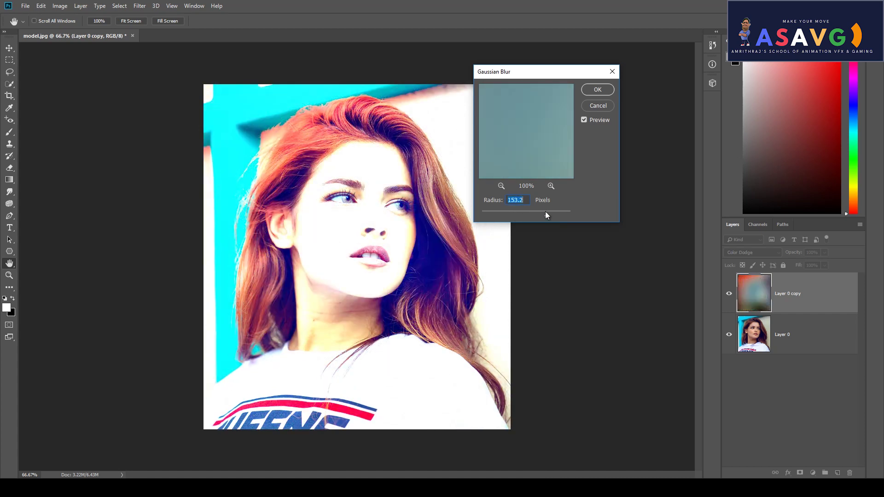
drag(549, 215, 499, 215)
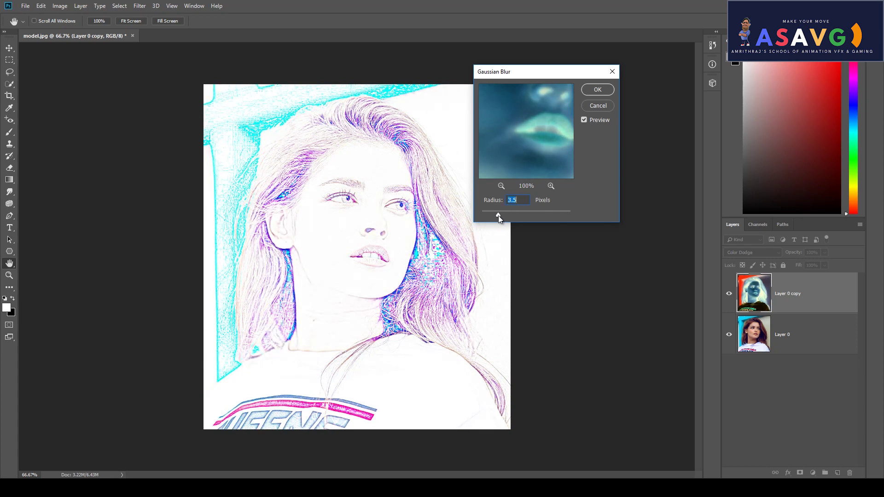
click(596, 90)
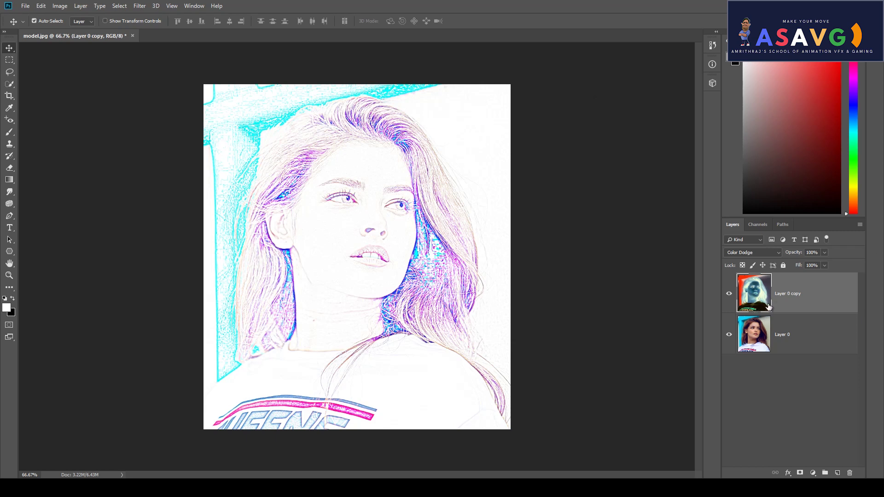
Toggle Layer 0 copy and Layer 0 visibility to compare the sketch with the photo.
click(730, 294)
click(732, 294)
click(732, 294)
click(732, 294)
click(732, 295)
click(729, 334)
click(730, 294)
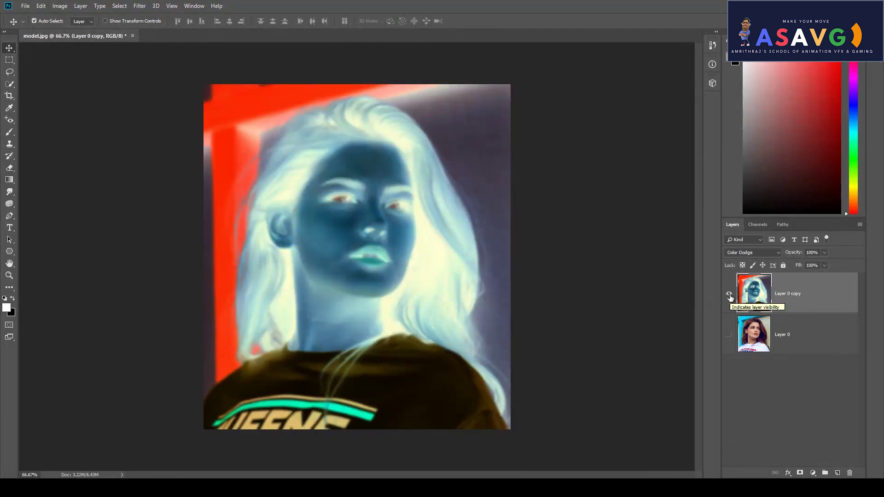
click(730, 296)
click(729, 295)
click(728, 335)
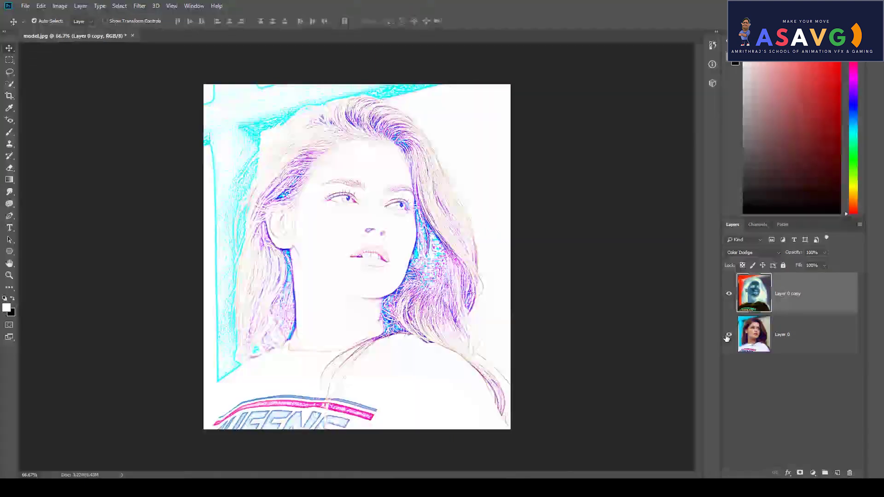
Switch between Layer 0 and Layer 0 copy, then load the layer's pixels as a selection.
click(768, 343)
click(770, 303)
click(770, 349)
click(761, 304)
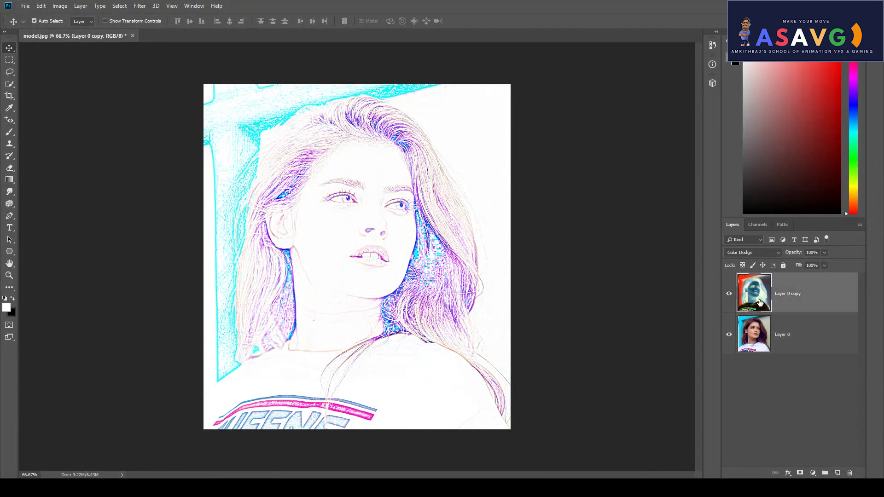
click(754, 343)
click(759, 304)
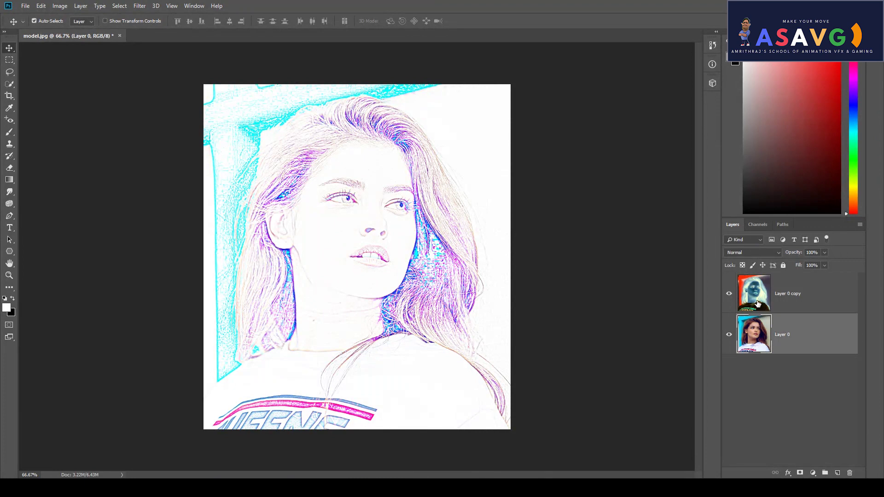
ctrl+click(765, 341)
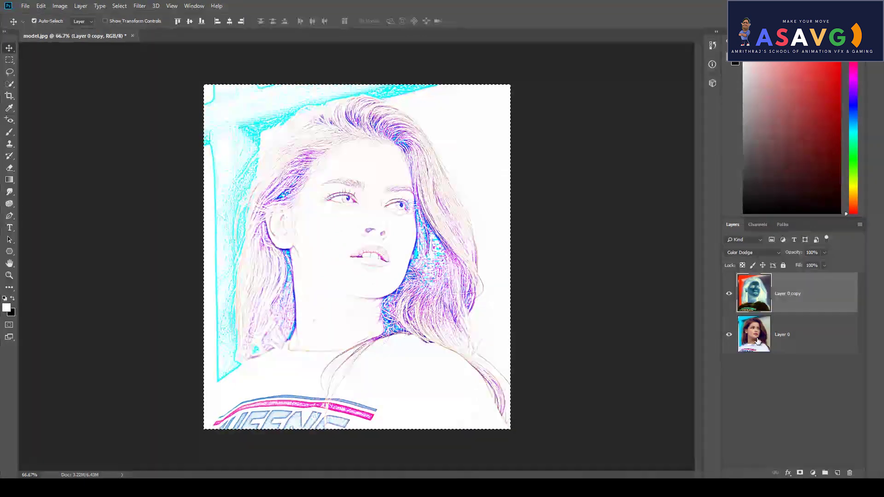
shift+click(753, 345)
right_click(753, 345)
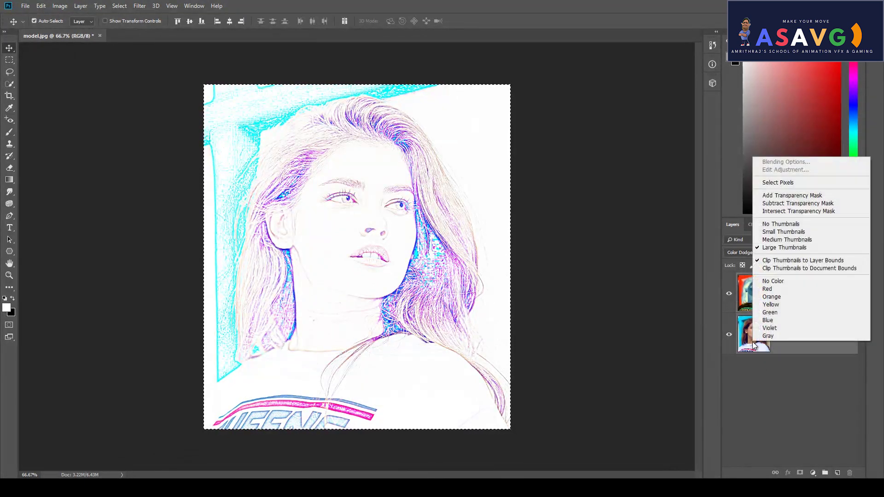
right_click(812, 346)
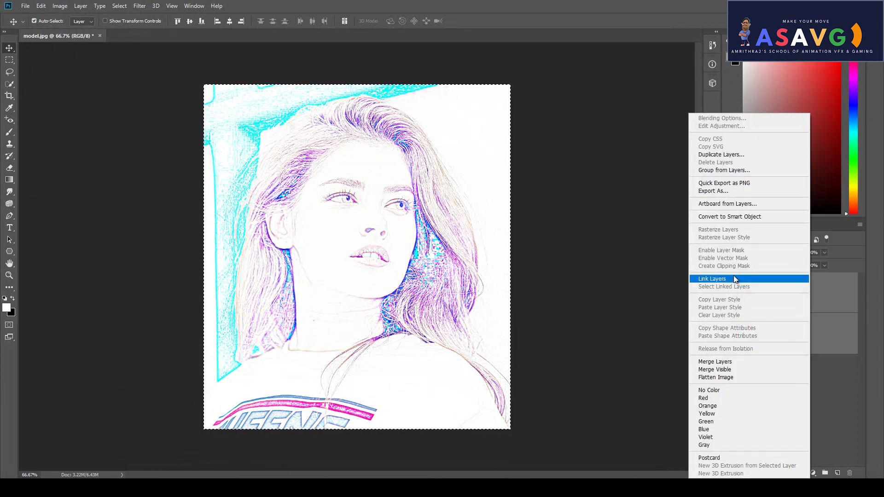
click(741, 363)
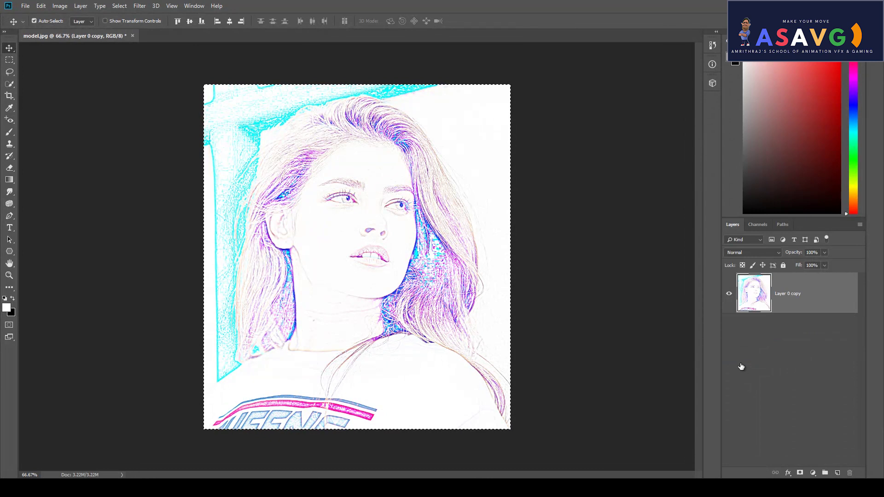
key(ctrl+z)
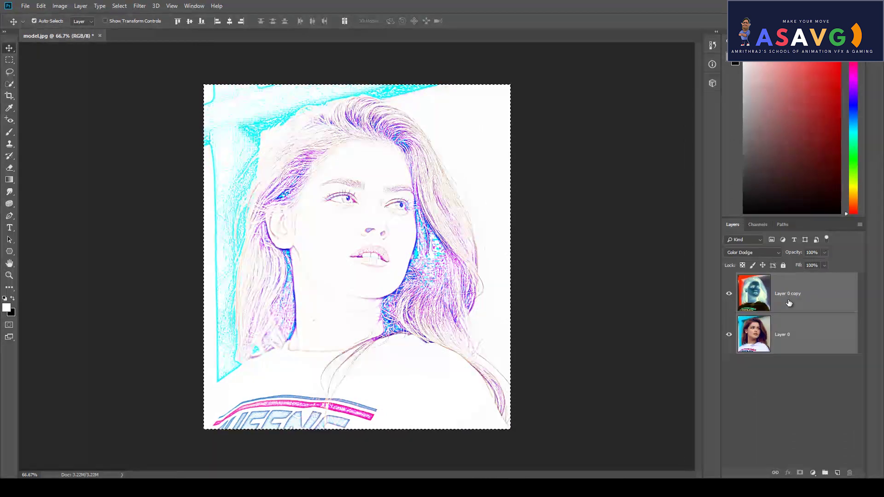
click(798, 351)
click(799, 303)
click(800, 334)
click(793, 306)
click(787, 337)
shift+click(799, 300)
right_click(798, 297)
click(733, 365)
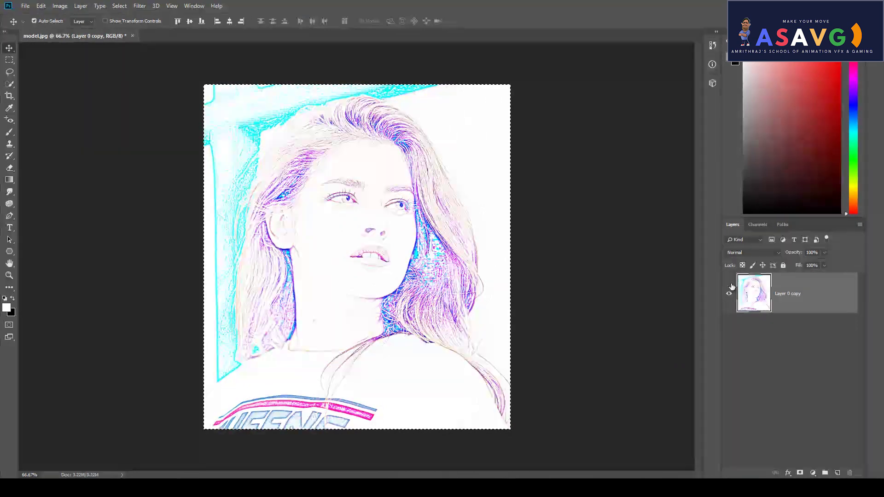
click(730, 295)
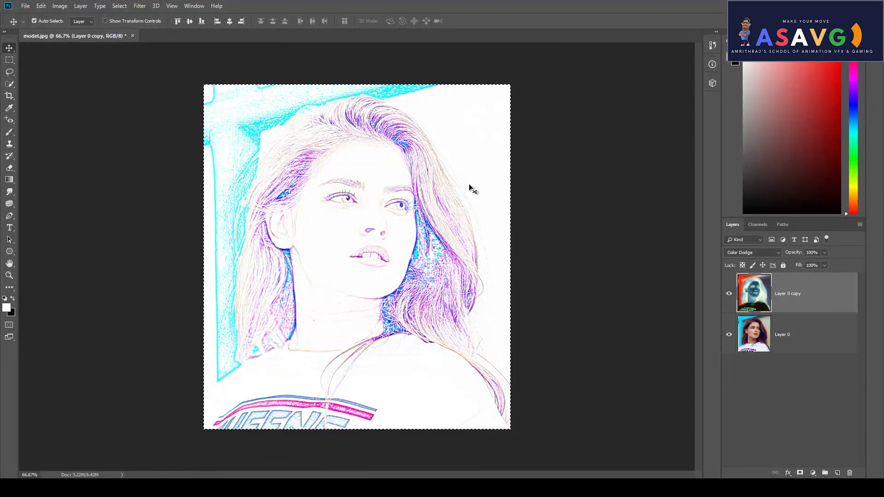
click(761, 323)
click(757, 294)
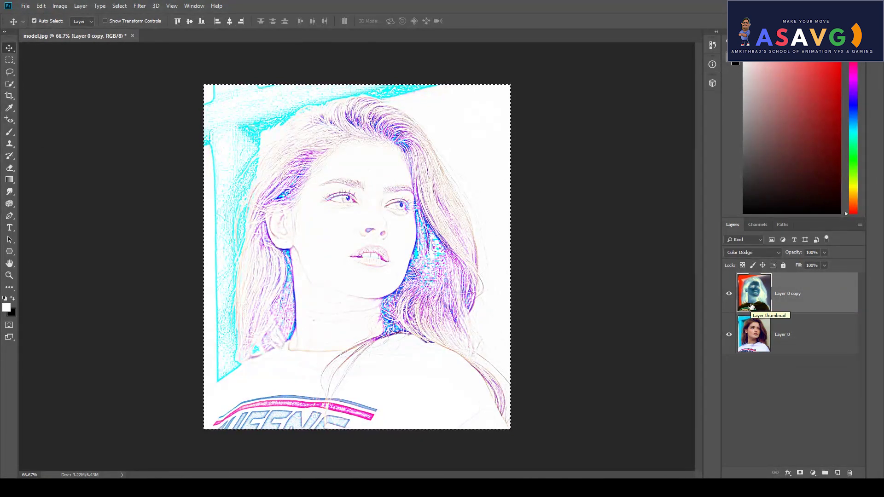
key(ctrl)
key(ctrl)
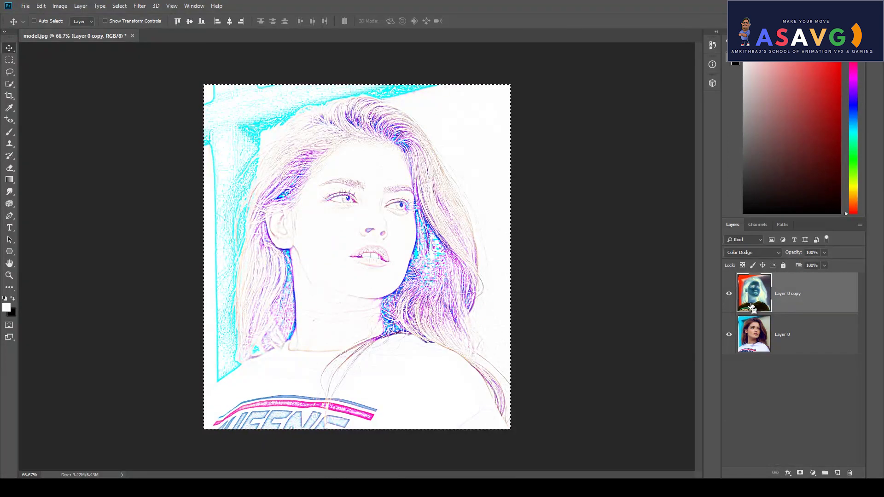
Stamp visible layers into a merged Layer 1, hide Layer 0 copy, and deselect.
key(ctrl+shift+alt+e)
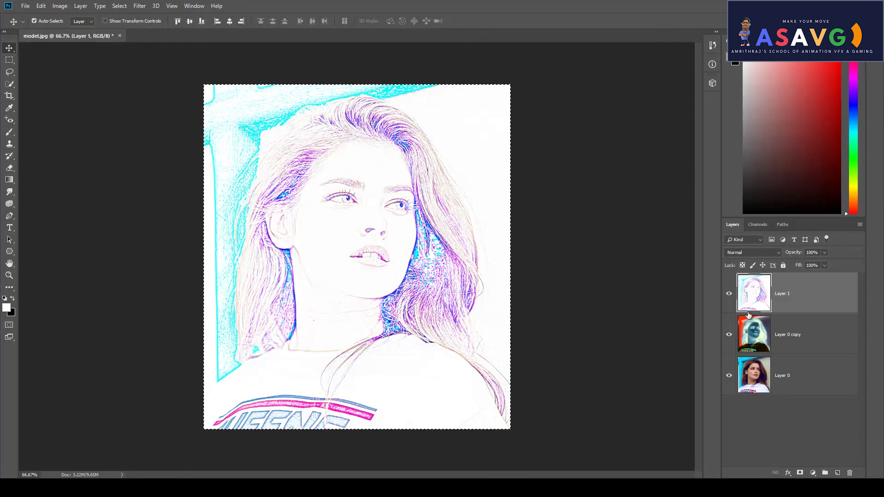
click(729, 336)
click(728, 377)
click(731, 295)
click(732, 295)
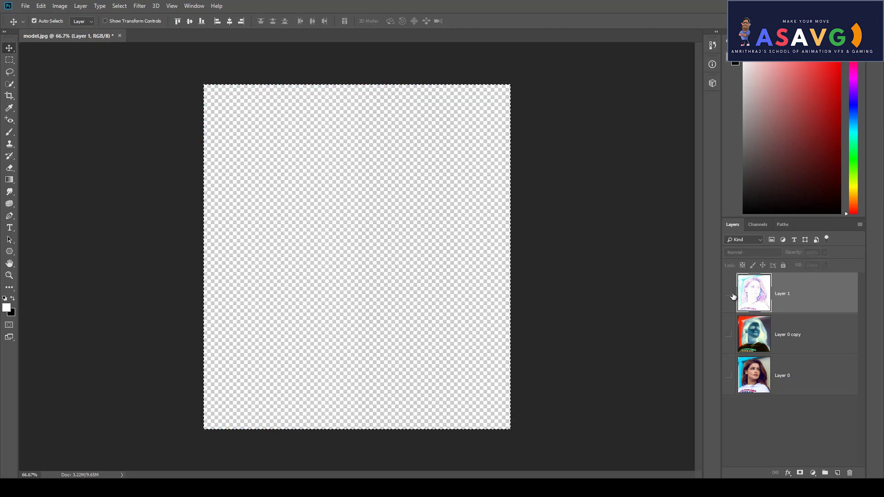
click(731, 295)
click(732, 295)
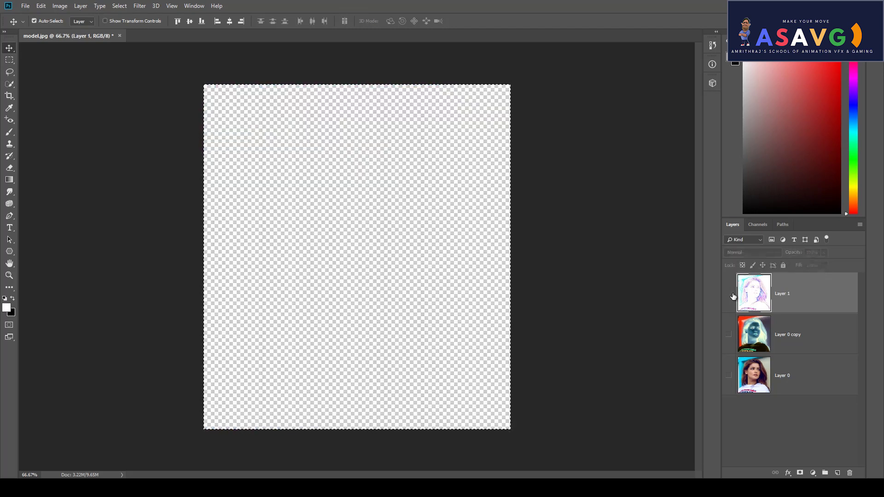
click(733, 295)
click(732, 294)
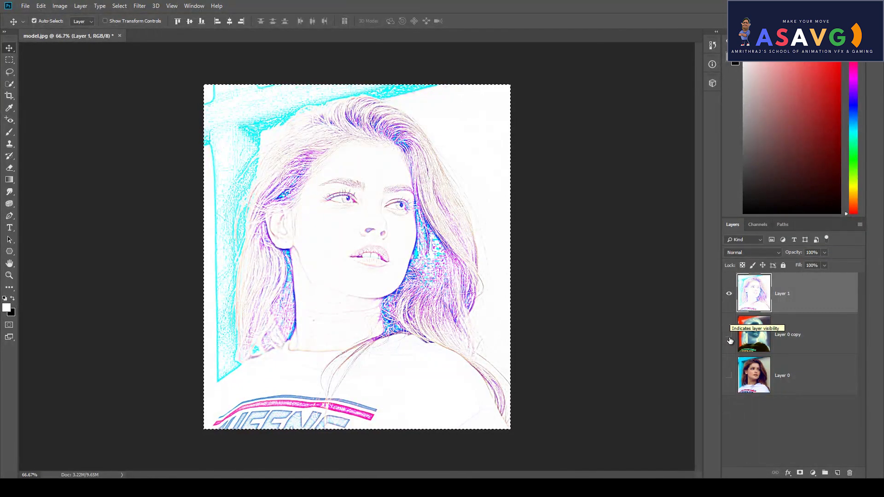
click(730, 341)
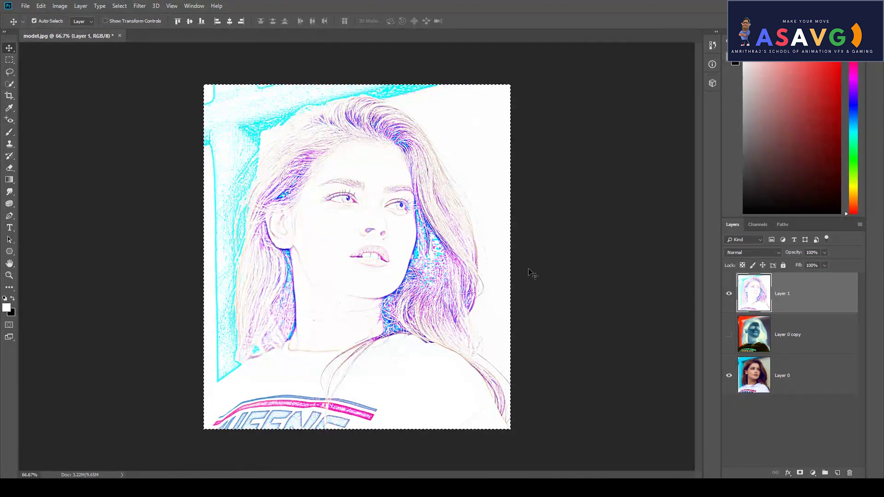
key(ctrl+d)
Apply Black & White to Layer 1 with Reds -58, Yellows 40, Blues 60.
click(82, 6)
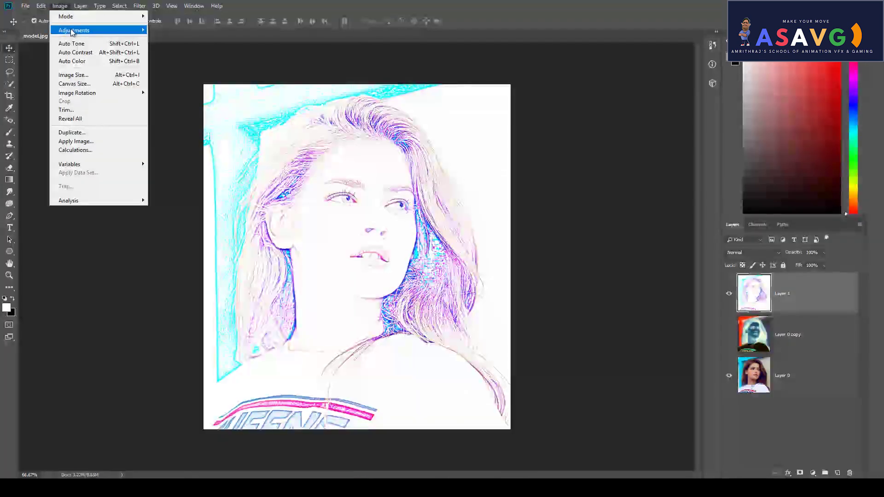
mouse_move(74, 29)
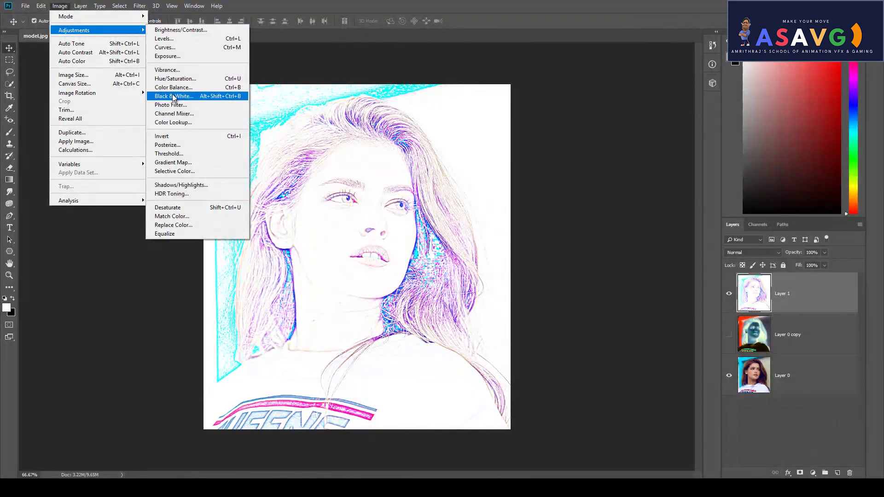
click(174, 97)
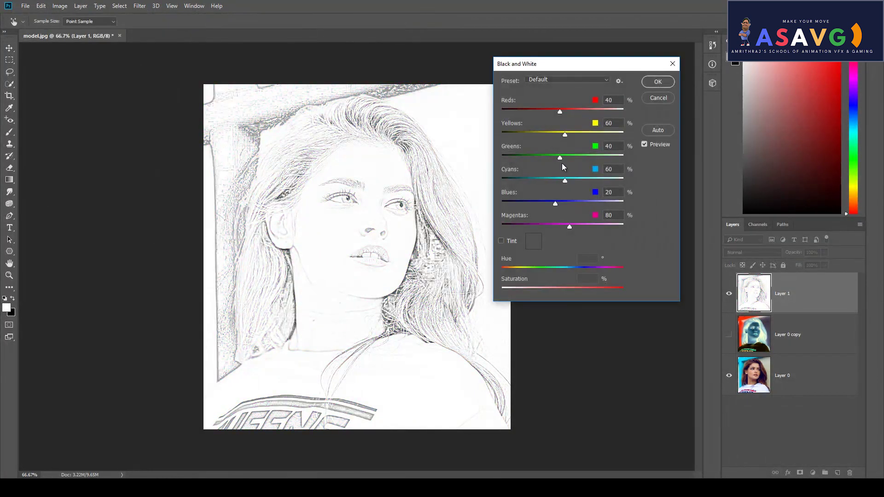
mouse_move(560, 112)
mouse_down()
mouse_move(579, 111)
mouse_move(513, 118)
mouse_move(536, 117)
mouse_up()
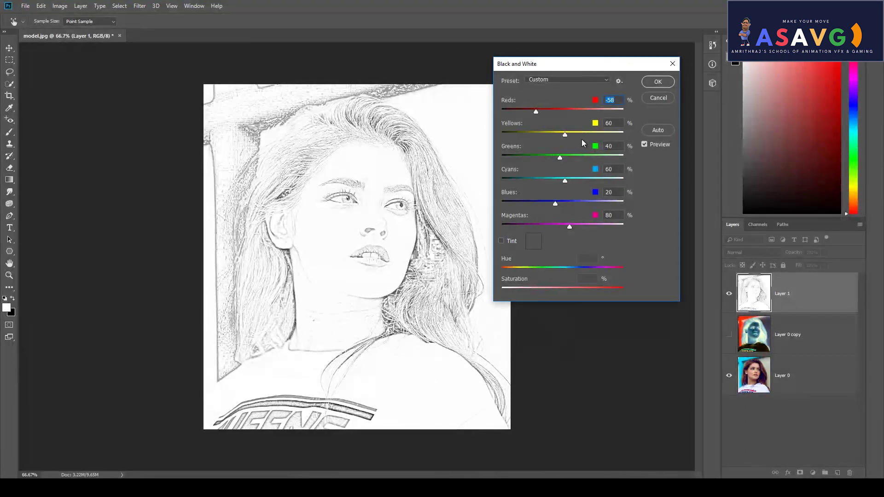
drag(566, 134, 560, 133)
drag(565, 205, 565, 206)
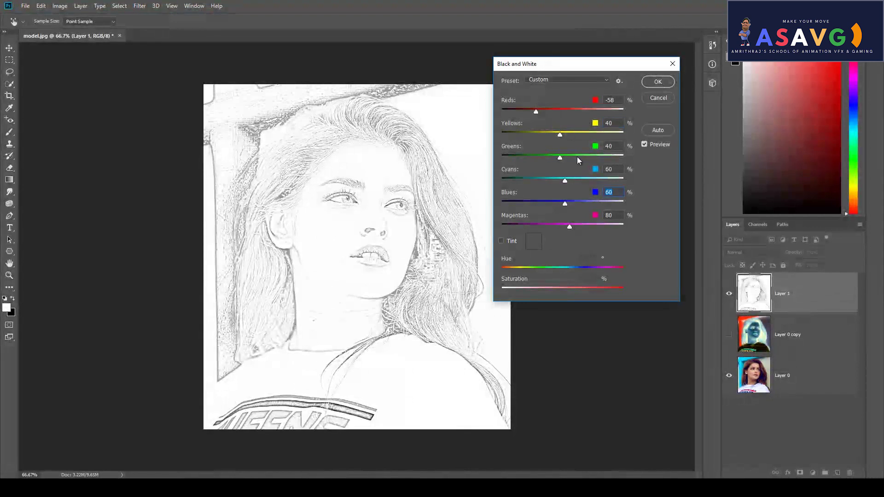
click(659, 82)
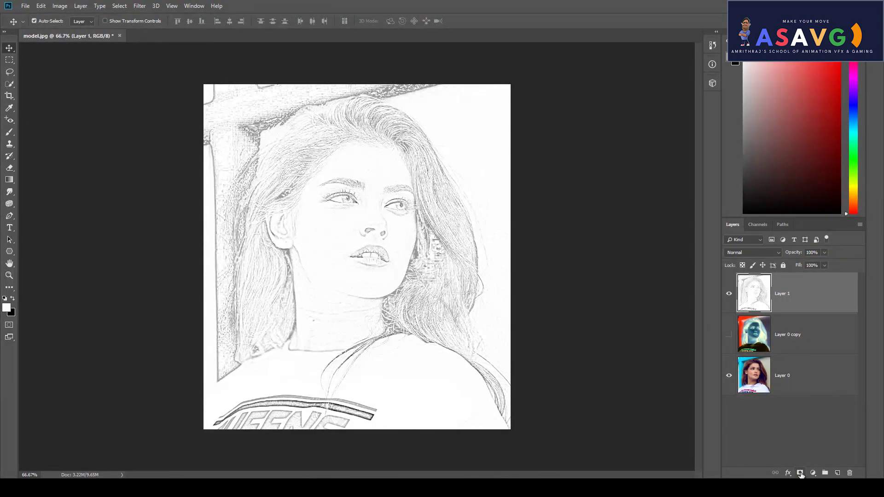
Add a layer mask to Layer 1, select the Brush, and open the mask's Select and Mask settings.
click(800, 473)
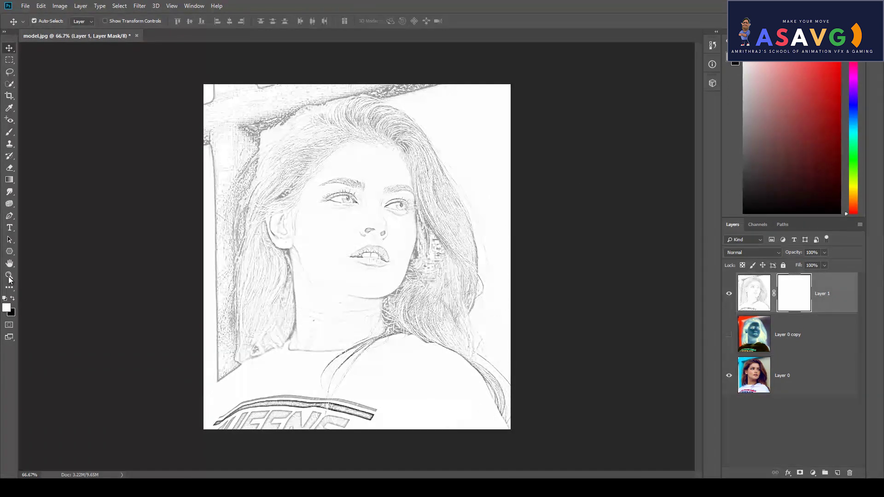
click(9, 132)
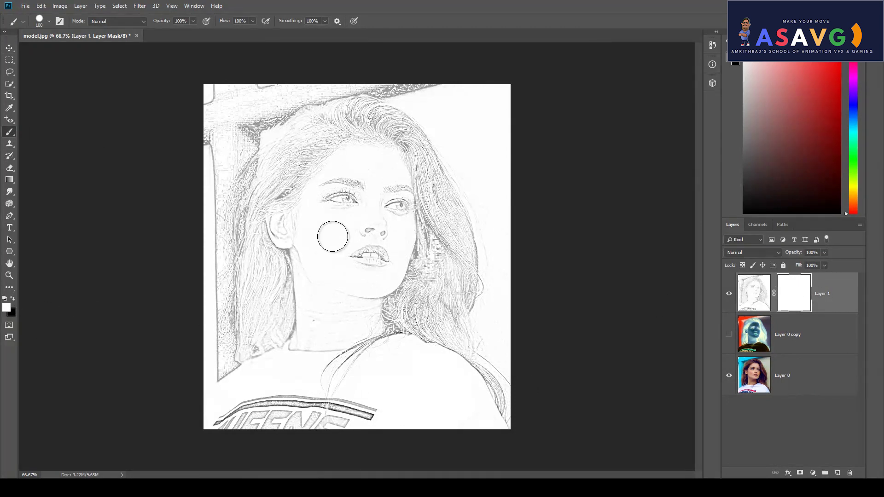
click(748, 292)
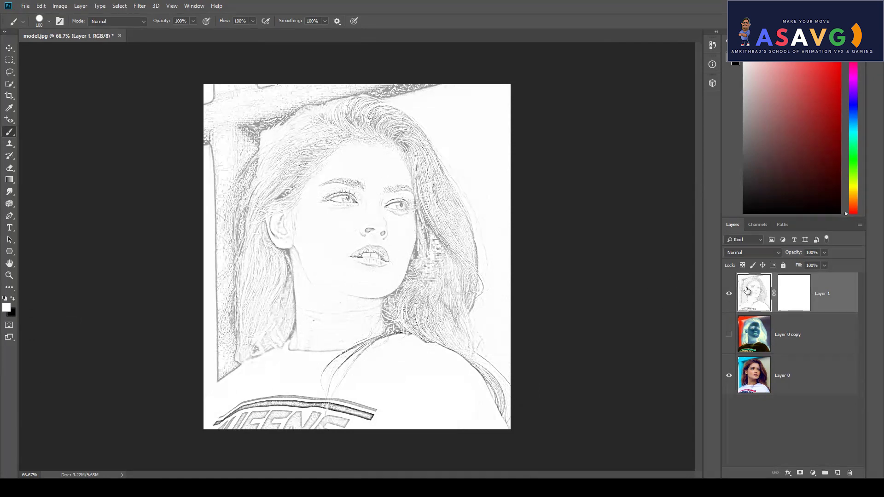
drag(385, 251, 364, 266)
key(ctrl+z)
click(795, 294)
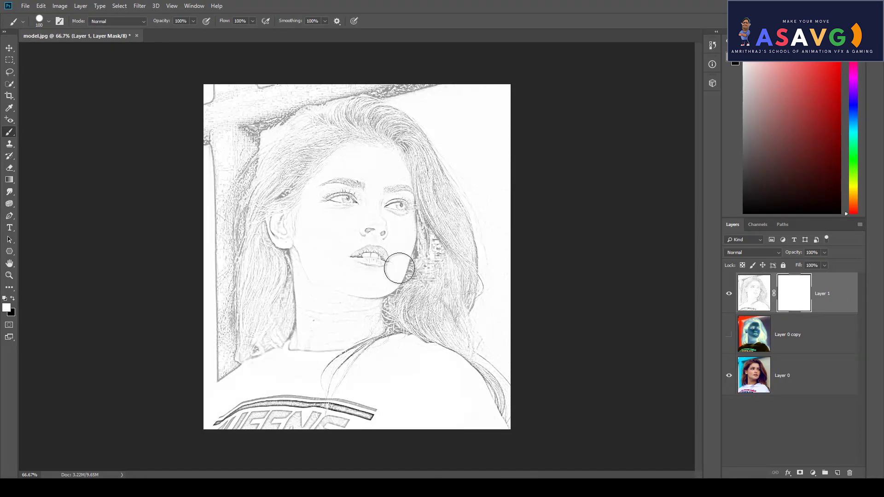
double_click(796, 304)
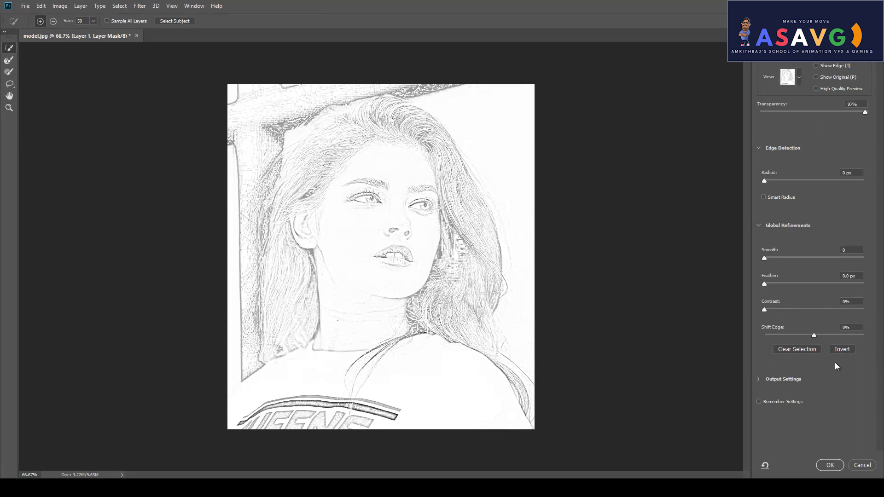
Invert Layer 1's mask to solid black so the sketch is fully hidden.
click(839, 349)
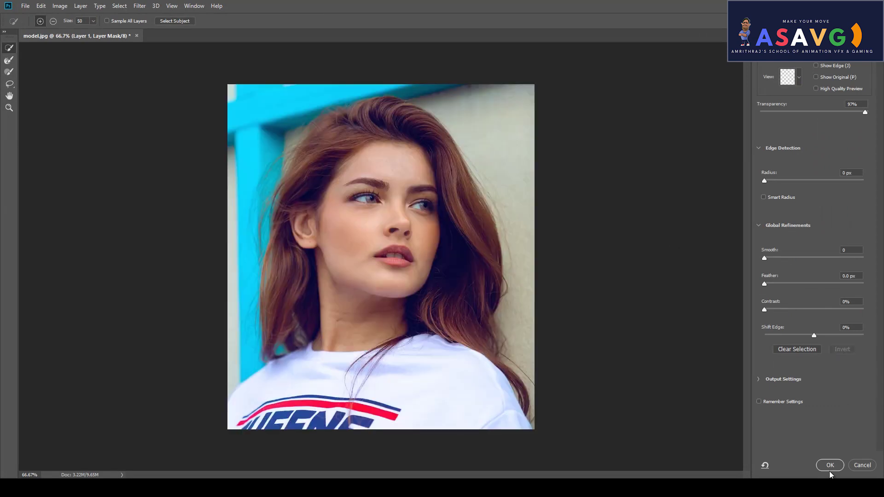
click(830, 467)
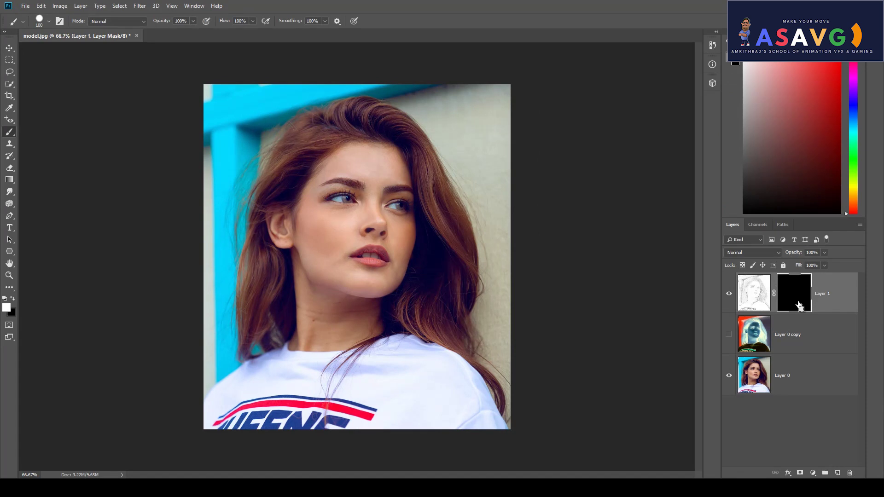
key(ctrl+i)
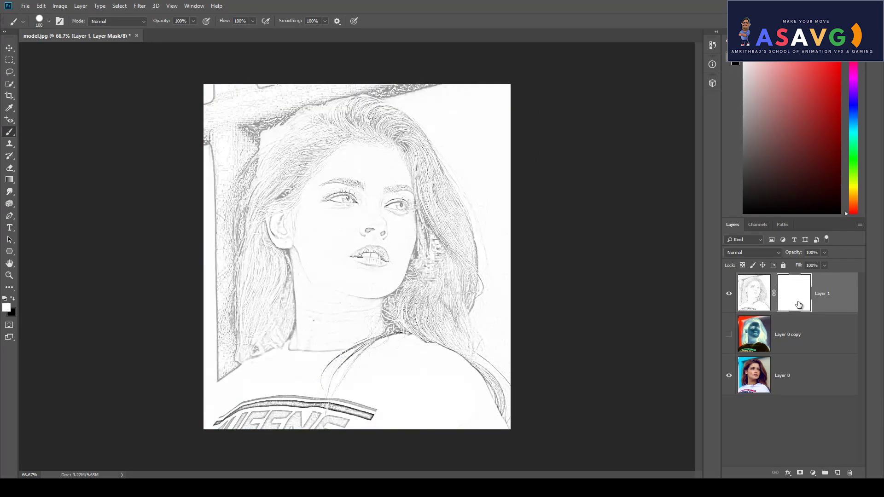
key(ctrl+i)
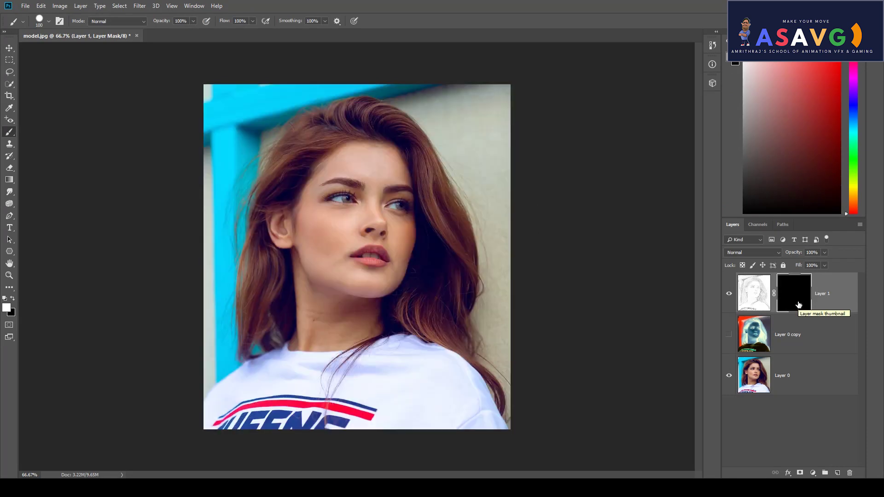
key(ctrl+i)
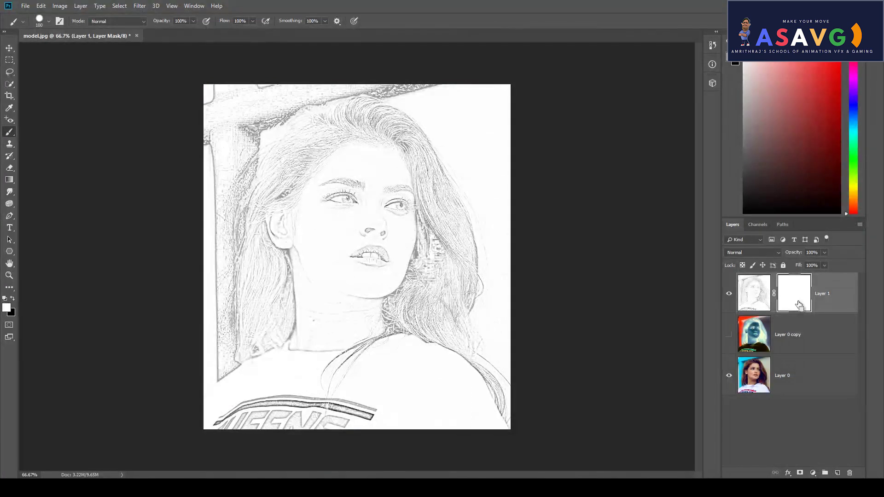
key(ctrl+i)
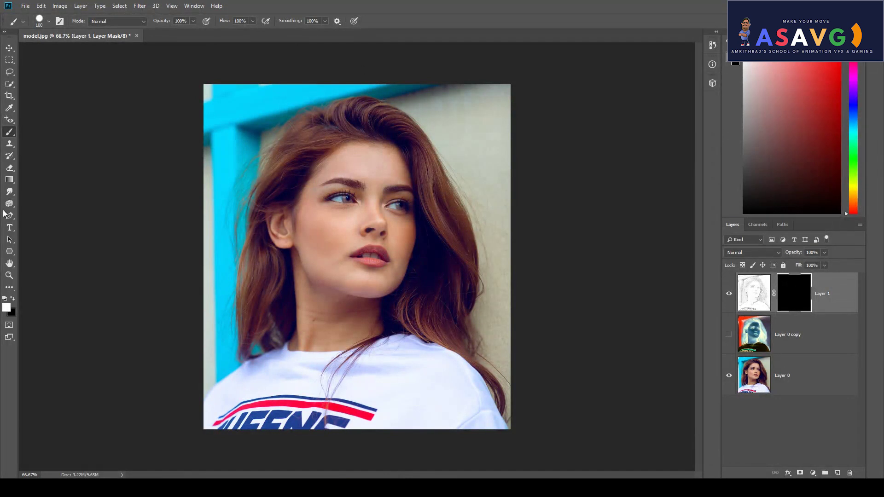
Target Layer 1's mask with the brush and test white dabs on the cheek, then undo them.
right_click(14, 137)
click(46, 129)
click(759, 299)
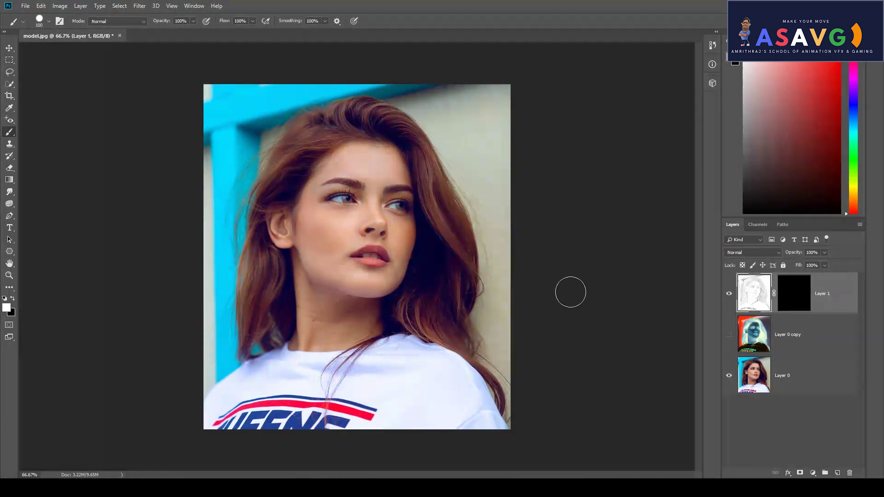
click(793, 302)
click(340, 237)
click(323, 241)
click(280, 227)
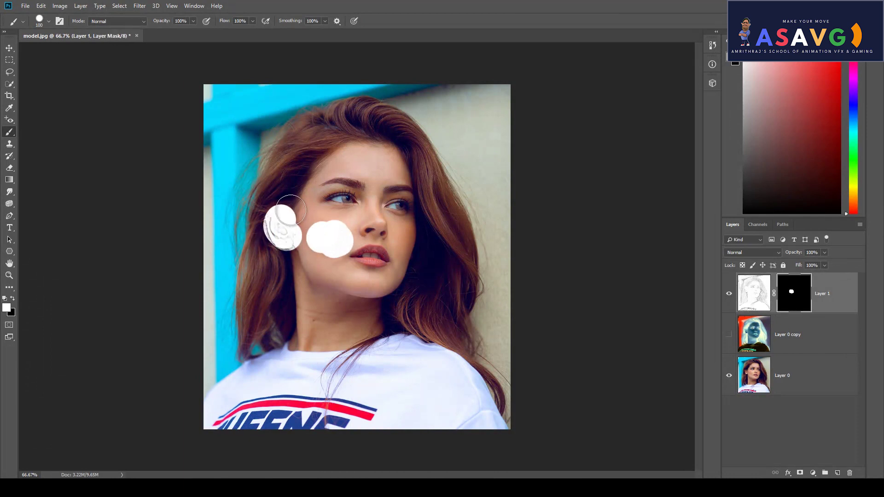
key(ctrl+z)
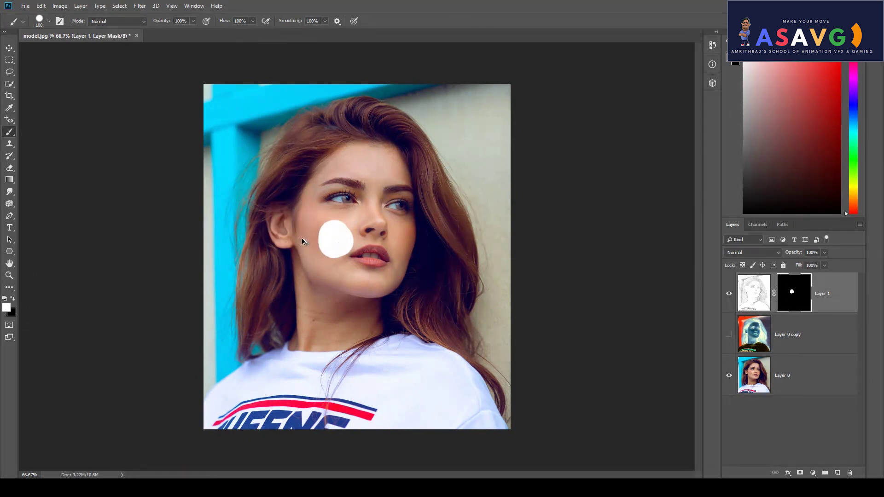
key(ctrl+z)
key(ctrl+z)
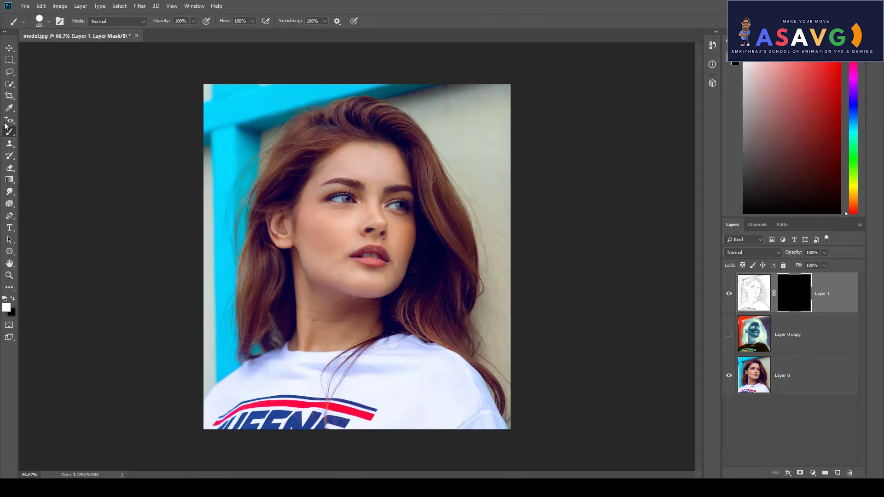
With a splatter brush preset, paint the sketch back over the left cheek, jaw and hair.
right_click(12, 136)
click(42, 130)
click(49, 22)
click(64, 90)
mouse_move(304, 205)
mouse_down()
mouse_move(287, 225)
mouse_move(296, 194)
mouse_move(293, 209)
mouse_up()
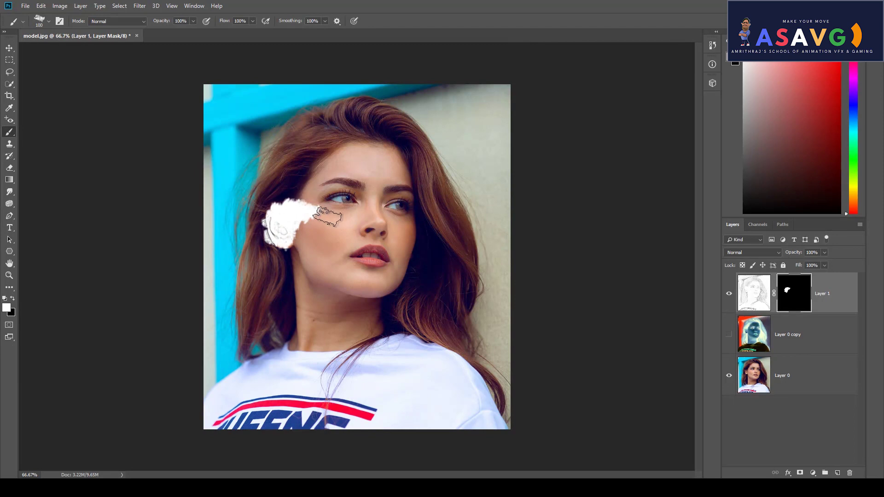
key(ctrl+alt+z)
key(ctrl+alt+z)
key(ctrl+alt+z)
key(ctrl+alt+z)
key(ctrl+alt+z)
key(ctrl+alt+z)
key(ctrl+alt+z)
key(ctrl+alt+z)
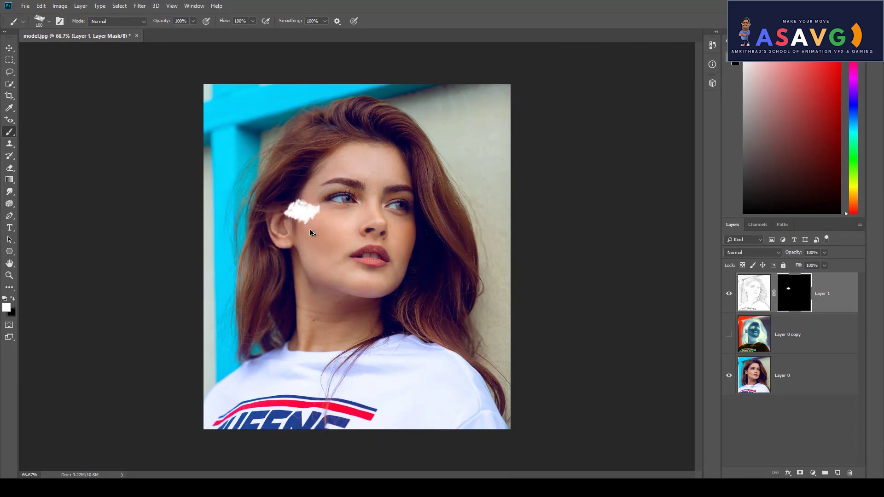
mouse_move(304, 207)
mouse_down()
mouse_move(324, 277)
mouse_move(384, 290)
mouse_move(332, 272)
mouse_move(306, 223)
mouse_move(310, 233)
mouse_move(334, 161)
mouse_move(322, 182)
mouse_move(348, 184)
mouse_move(331, 190)
mouse_move(349, 203)
mouse_move(353, 244)
mouse_move(337, 236)
mouse_move(357, 265)
mouse_move(369, 261)
mouse_move(364, 253)
mouse_move(348, 272)
mouse_move(348, 198)
mouse_move(349, 217)
mouse_move(328, 170)
mouse_move(336, 167)
mouse_move(327, 175)
mouse_move(353, 142)
mouse_move(299, 178)
mouse_move(289, 165)
mouse_move(269, 203)
mouse_move(274, 193)
mouse_move(283, 206)
mouse_move(277, 237)
mouse_move(283, 214)
mouse_move(285, 244)
mouse_move(311, 270)
mouse_move(297, 180)
mouse_move(286, 189)
mouse_move(318, 161)
mouse_move(297, 156)
mouse_move(327, 126)
mouse_move(300, 152)
mouse_move(260, 218)
mouse_move(274, 182)
mouse_move(279, 213)
mouse_move(324, 156)
mouse_move(315, 209)
mouse_move(326, 152)
mouse_move(321, 157)
mouse_move(349, 130)
mouse_move(344, 171)
mouse_move(367, 282)
mouse_move(363, 261)
mouse_move(379, 270)
mouse_move(358, 277)
mouse_move(354, 134)
mouse_move(299, 136)
mouse_move(272, 189)
mouse_move(268, 226)
mouse_move(282, 244)
mouse_move(305, 249)
mouse_up()
mouse_move(335, 158)
mouse_down()
mouse_move(306, 121)
mouse_move(323, 116)
mouse_move(280, 144)
mouse_move(249, 219)
mouse_move(259, 203)
mouse_up()
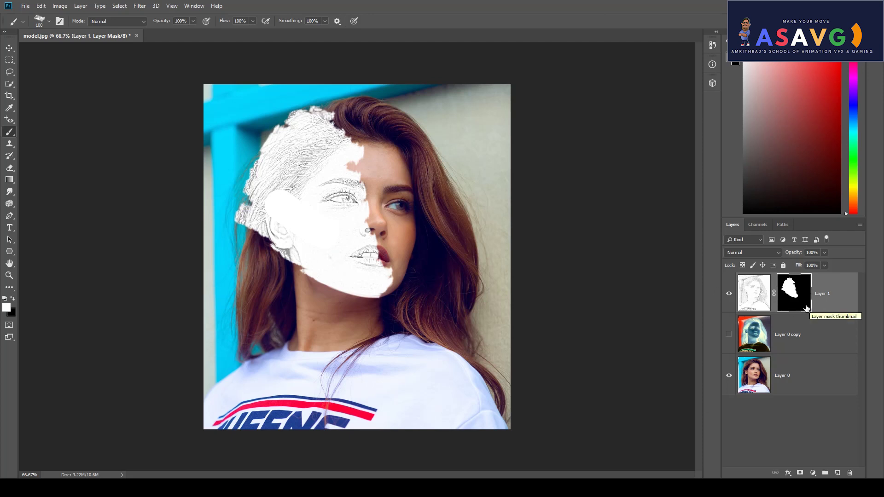
Tint Layer 1's sketch blue-violet via Color Balance (Cyan -100, Magenta -100, Blue +100), Layer 0 hidden meanwhile.
click(729, 375)
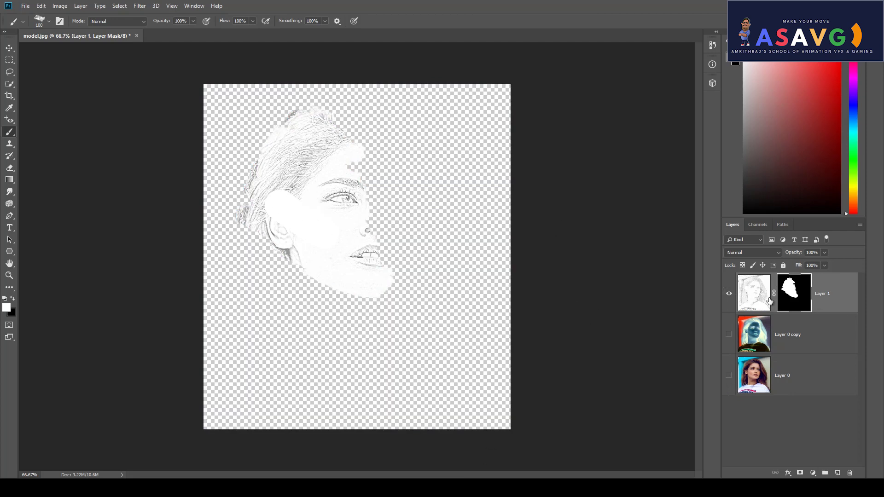
click(755, 298)
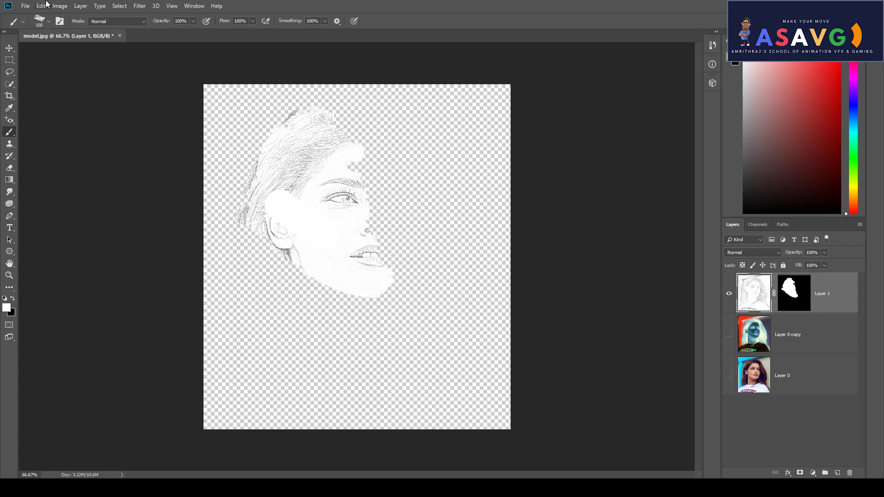
click(84, 7)
mouse_move(73, 29)
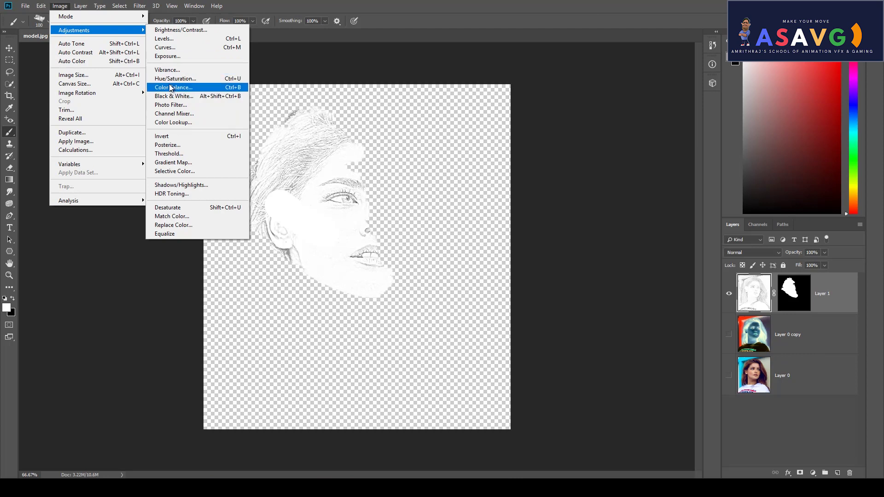
click(171, 87)
drag(686, 175, 748, 175)
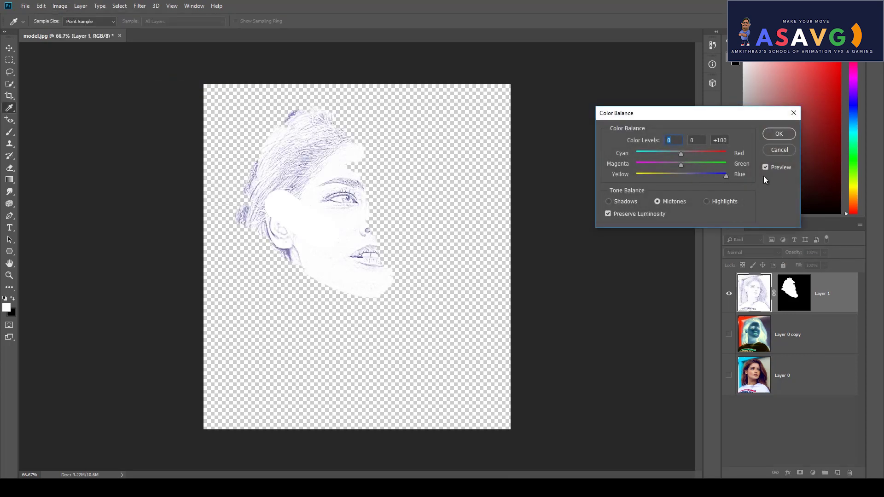
drag(682, 165, 608, 168)
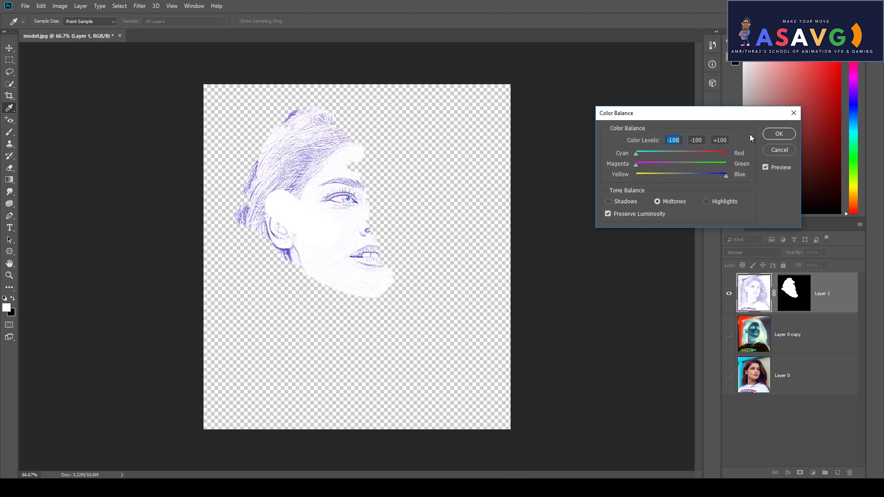
click(778, 133)
key(b)
click(729, 376)
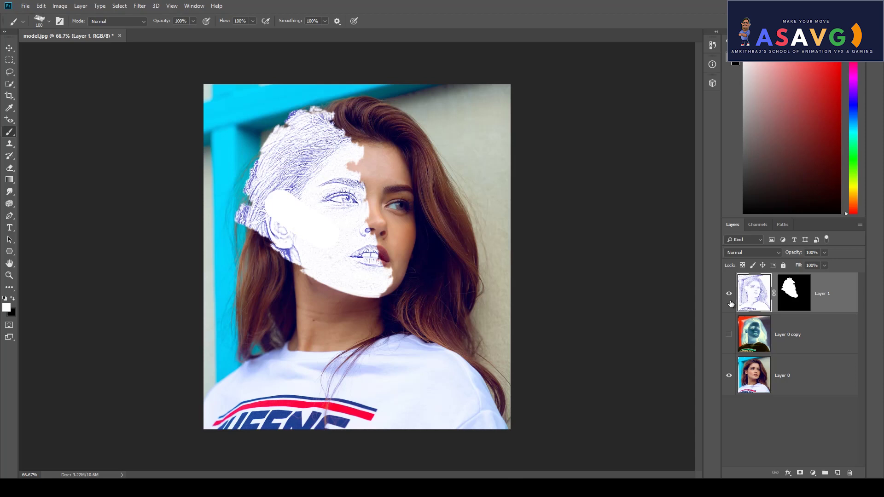
Try a Hue/Saturation tweak, then undo to strip the blue-violet tint from the sketch.
click(68, 7)
mouse_move(73, 30)
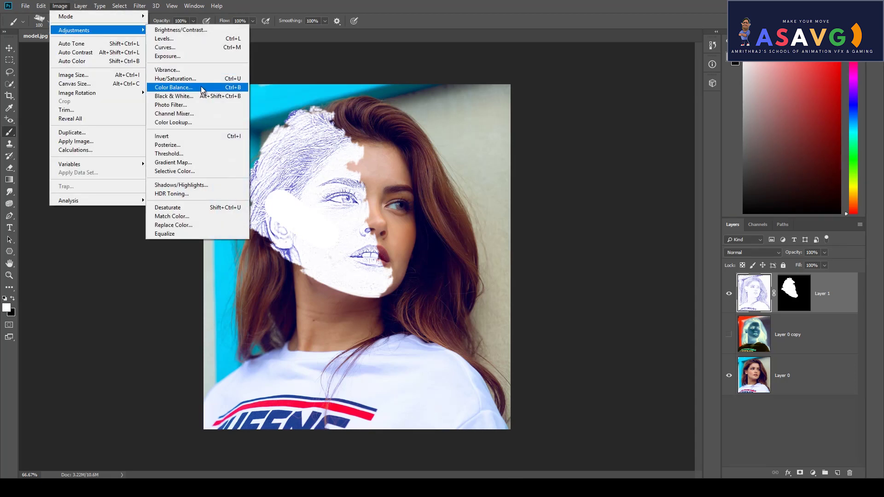
click(191, 79)
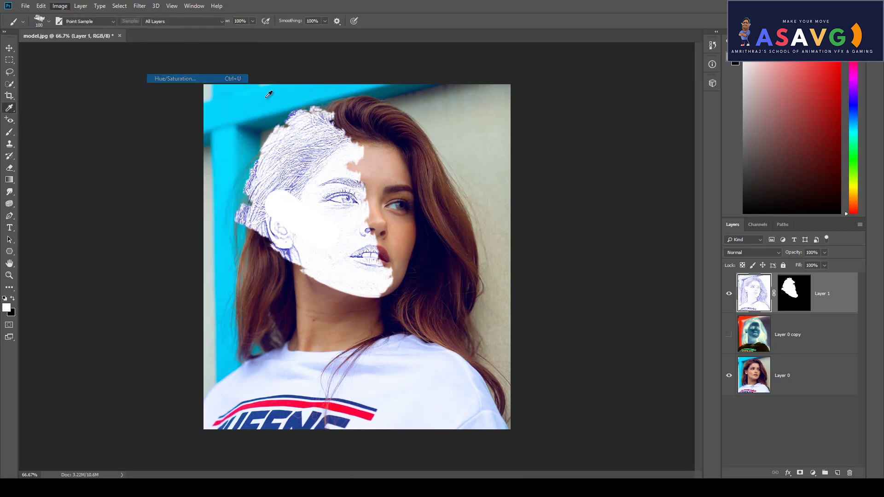
mouse_move(607, 148)
mouse_down()
mouse_move(600, 152)
mouse_move(621, 124)
mouse_move(643, 132)
mouse_up()
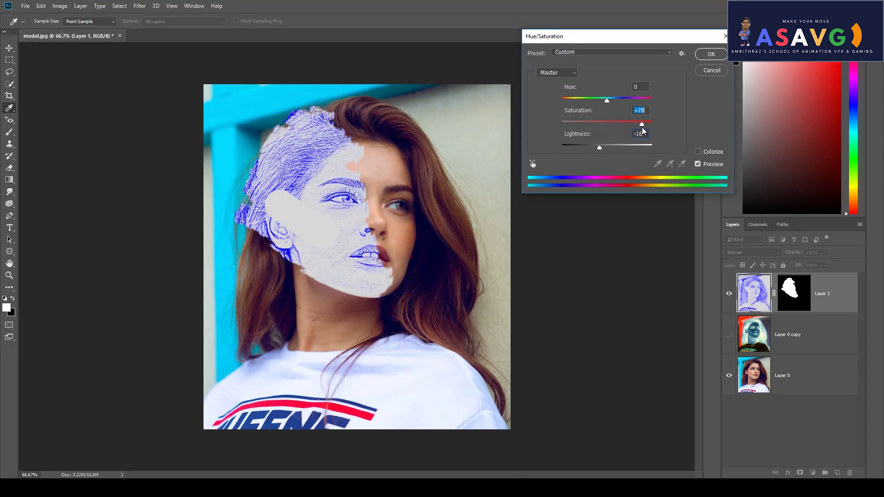
click(712, 57)
key(b)
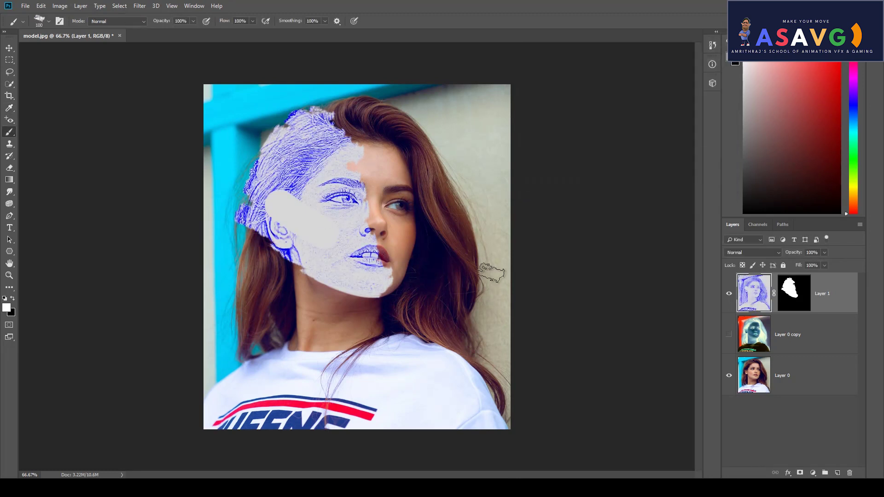
key(ctrl+z)
key(ctrl+z)
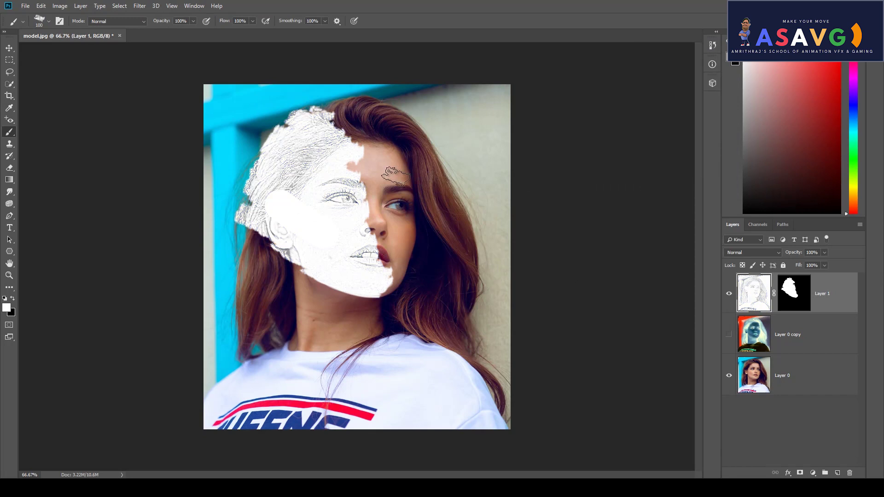
Select the Layer 0 copy layer and zoom in and out to check the face.
click(792, 348)
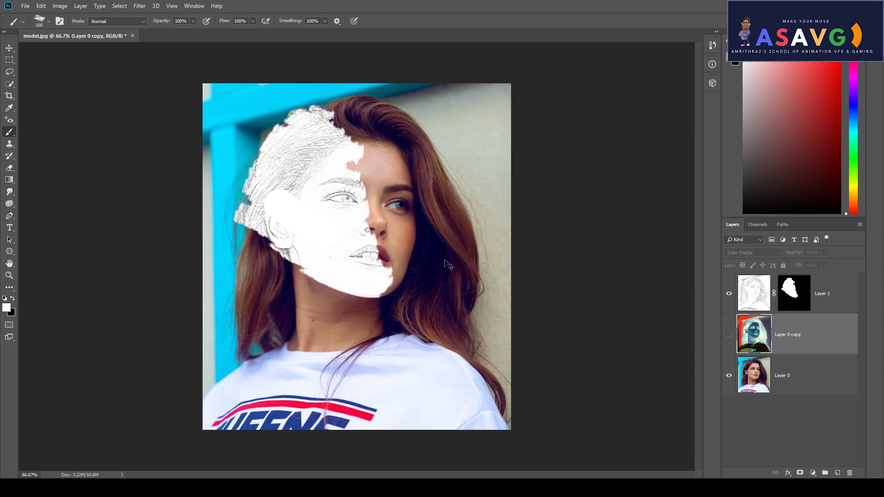
key(ctrl+plus)
key(ctrl+minus)
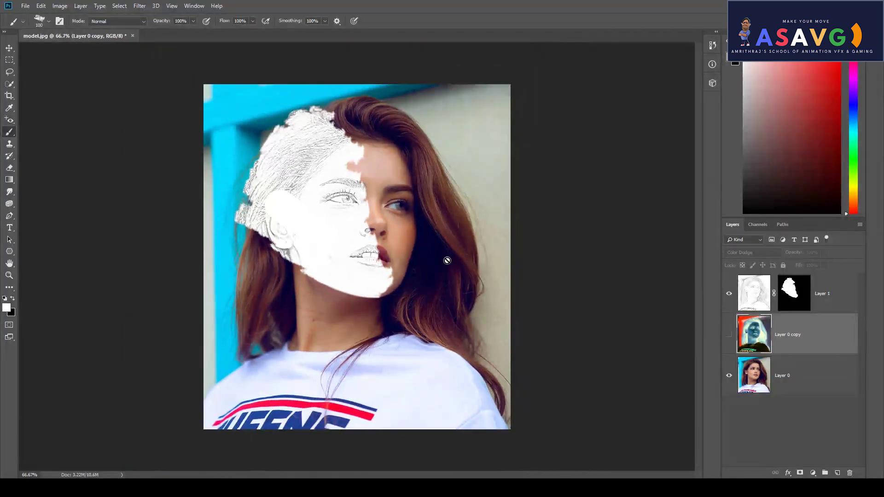